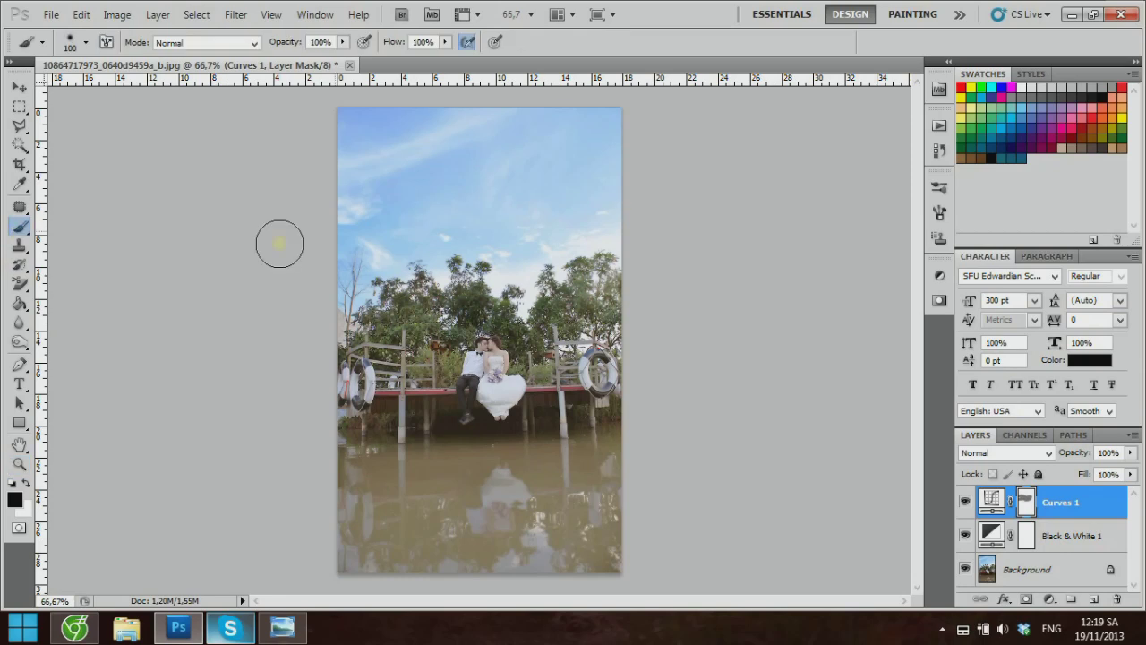
Enlarge the brush to 200 px and paint the Curves 1 layer mask black over the sky, trees and pier
left_click_drag(452, 295, 536, 264)
key("bracketright")
key("bracketright")
key("bracketright")
key("bracketright")
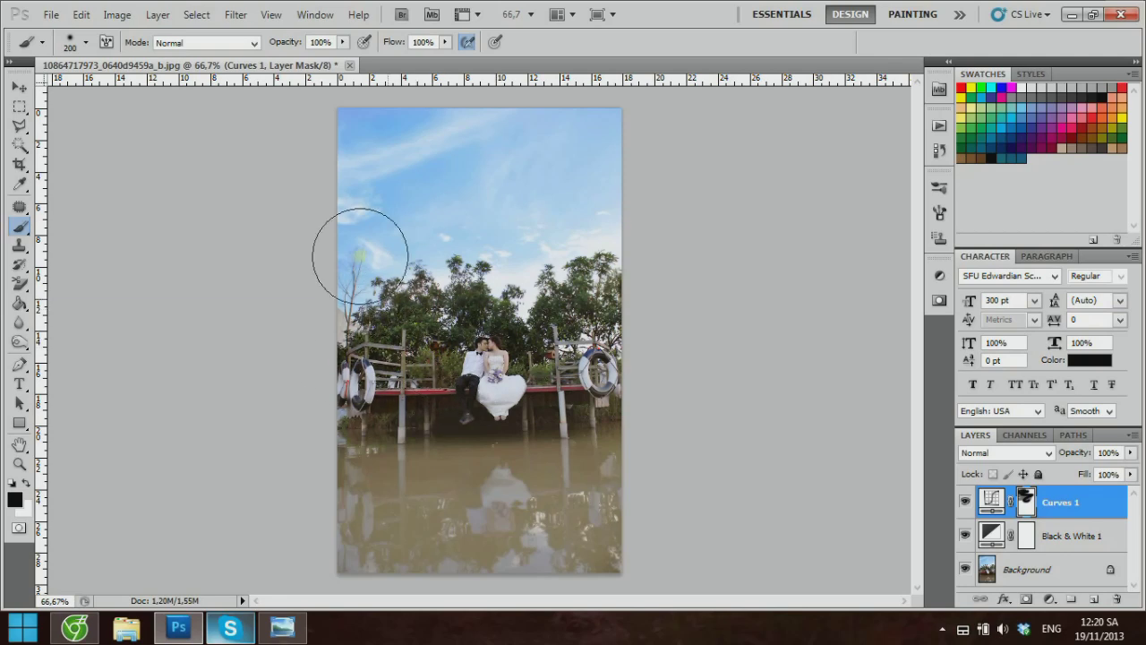
double_click(1029, 507)
left_click(665, 232)
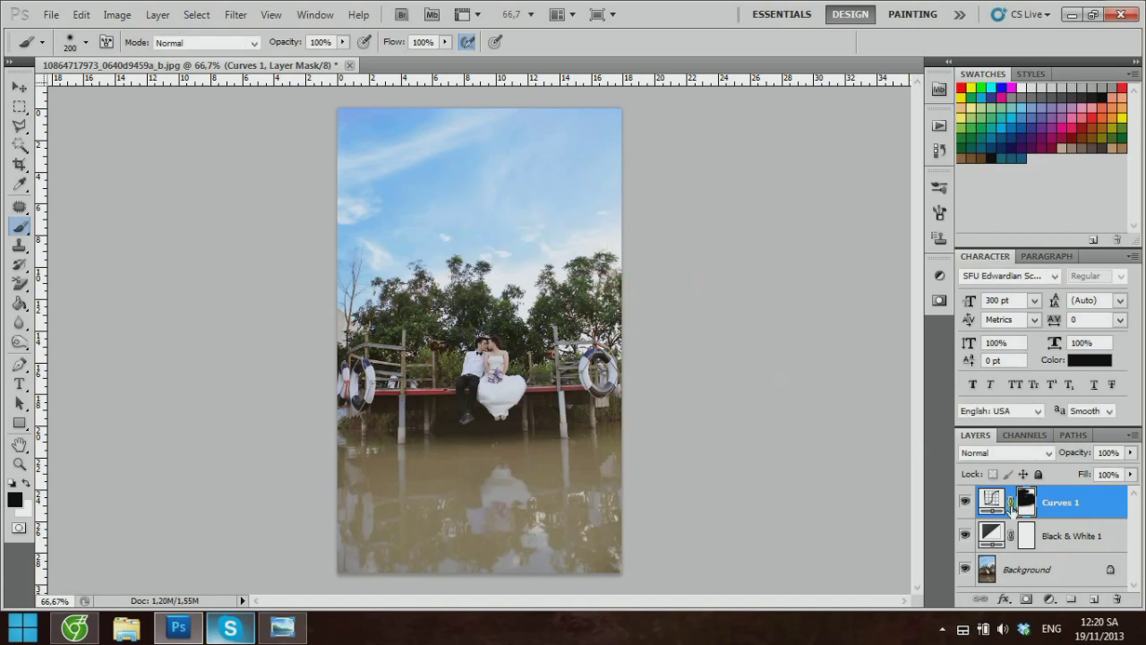
left_click(990, 511)
left_click(1026, 503)
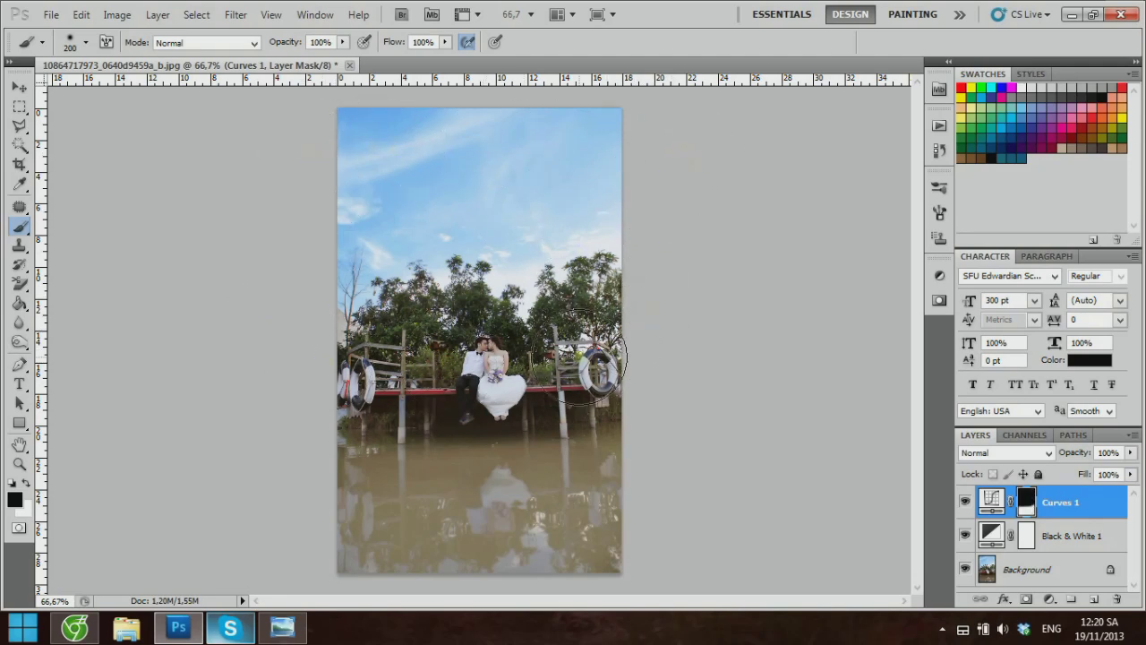
left_click(19, 464)
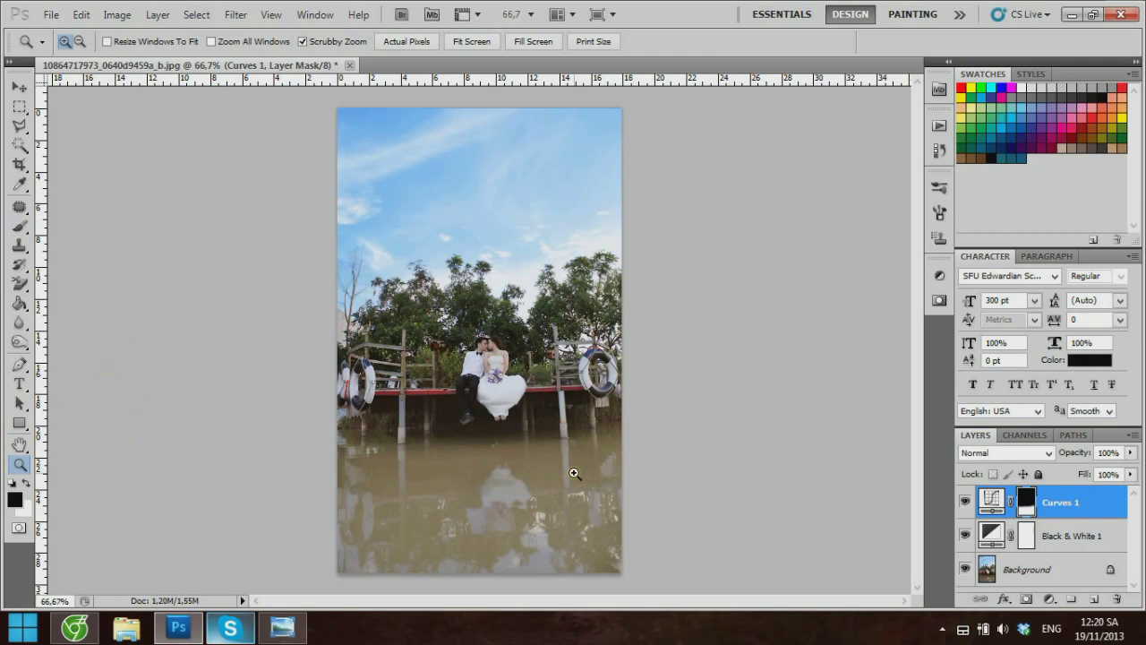
left_click(523, 465)
scroll(521, 468, "down", 2)
right_click(496, 272)
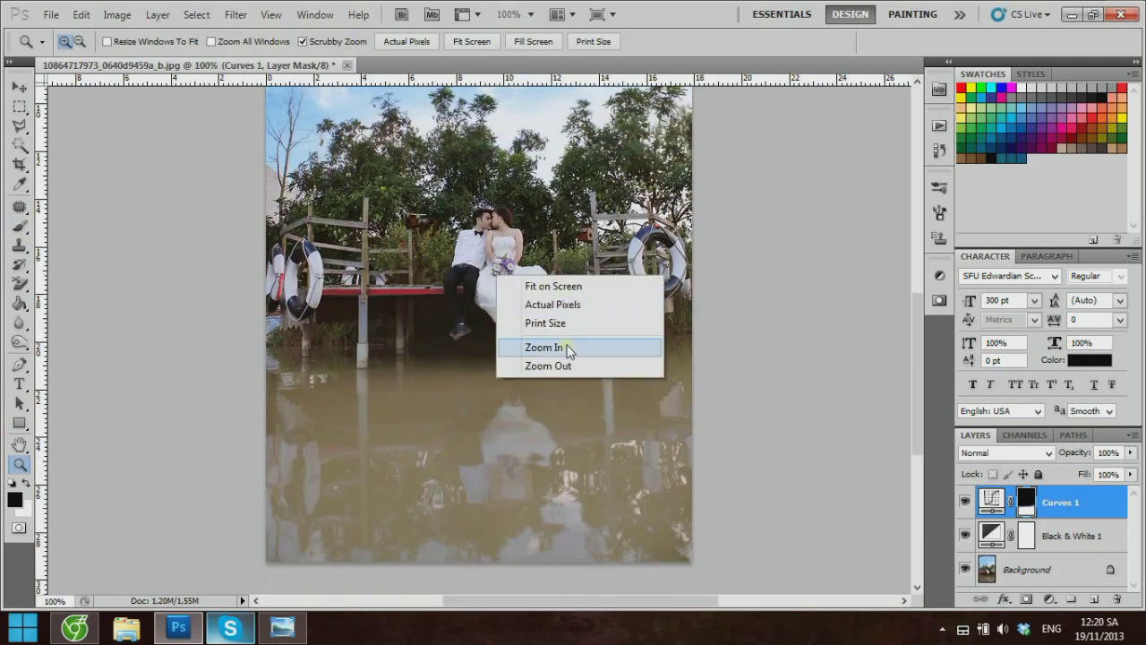
left_click(568, 365)
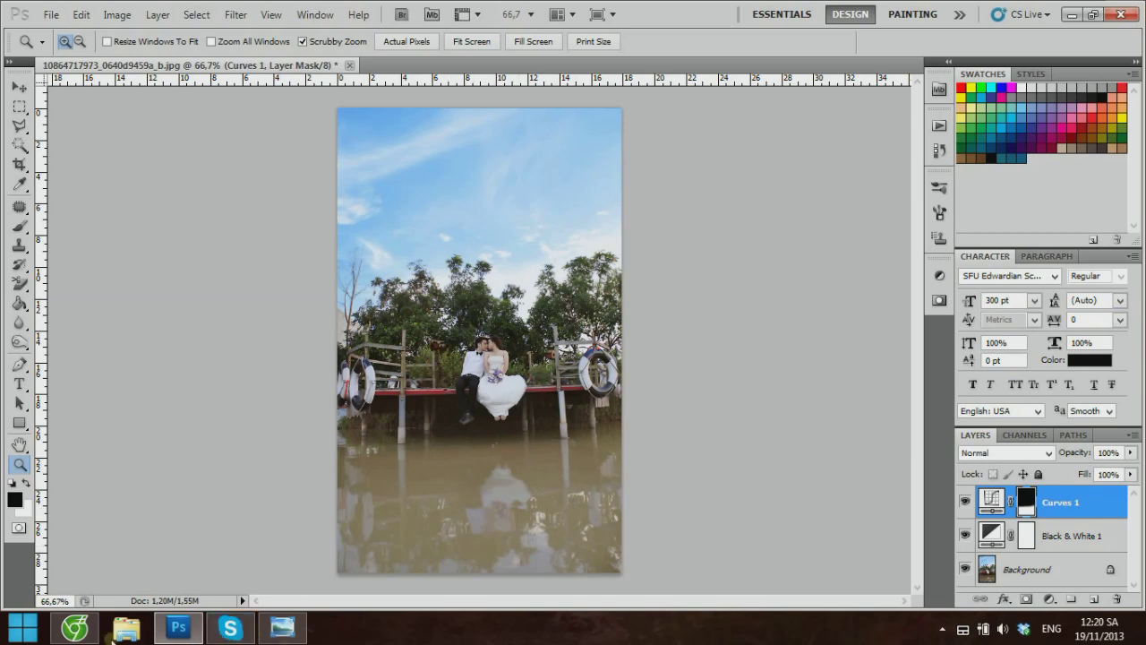
Switch to the browser and view the Blue Sea Wallpaper image among the image search results for sea
left_click(53, 638)
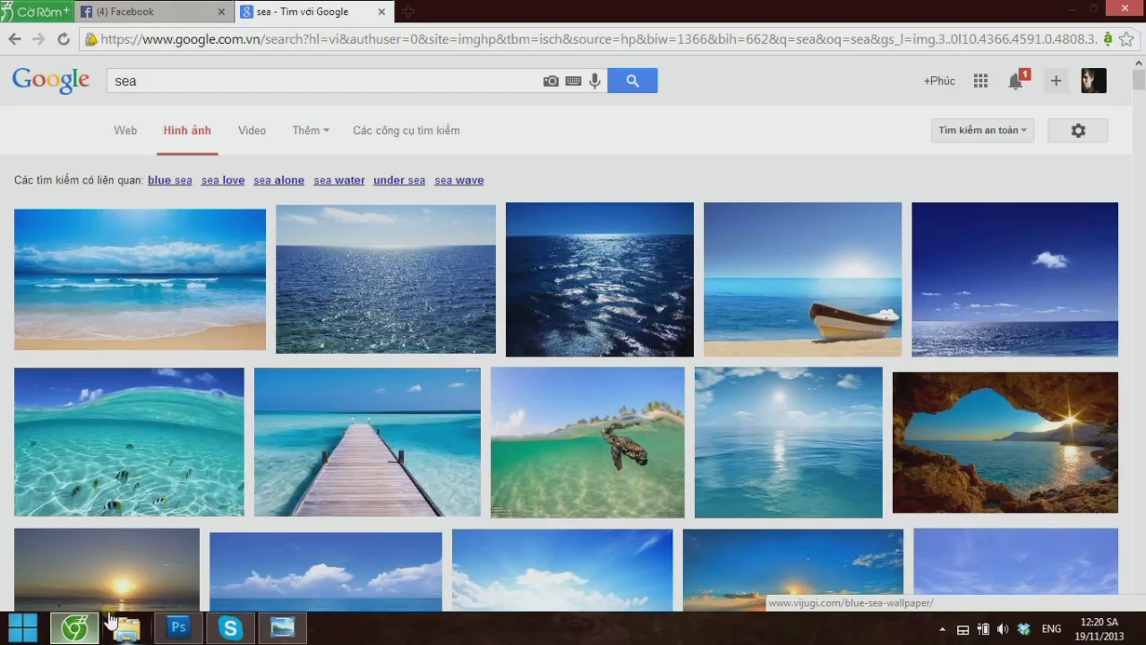
double_click(155, 78)
left_click_drag(171, 79, 230, 79)
left_click(230, 79)
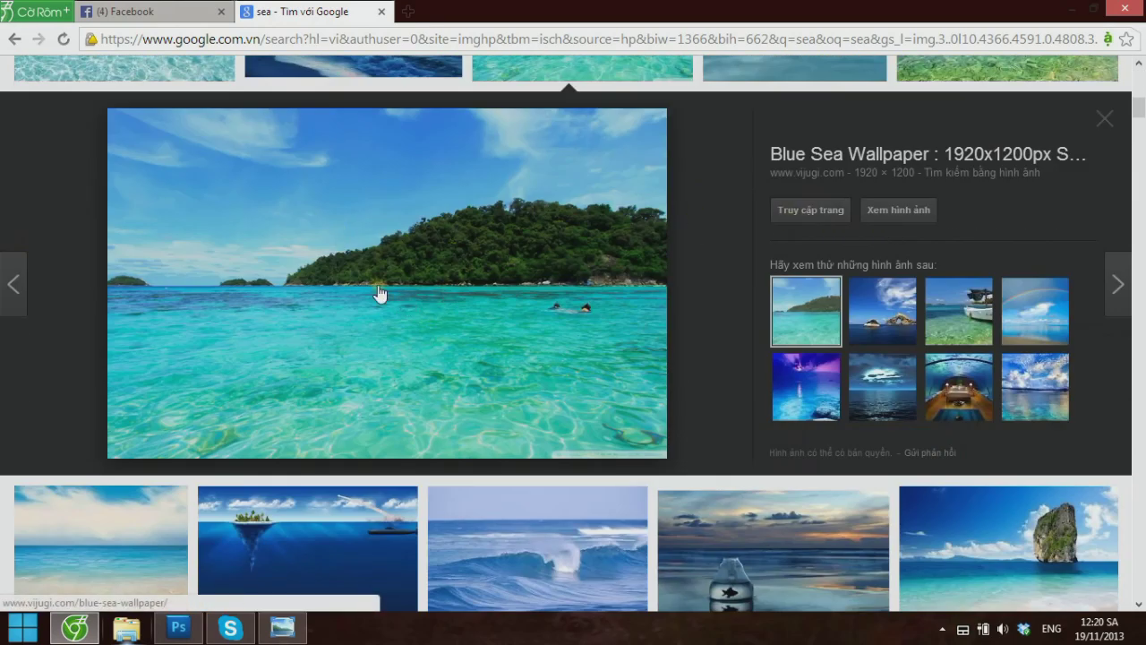
left_click(1071, 9)
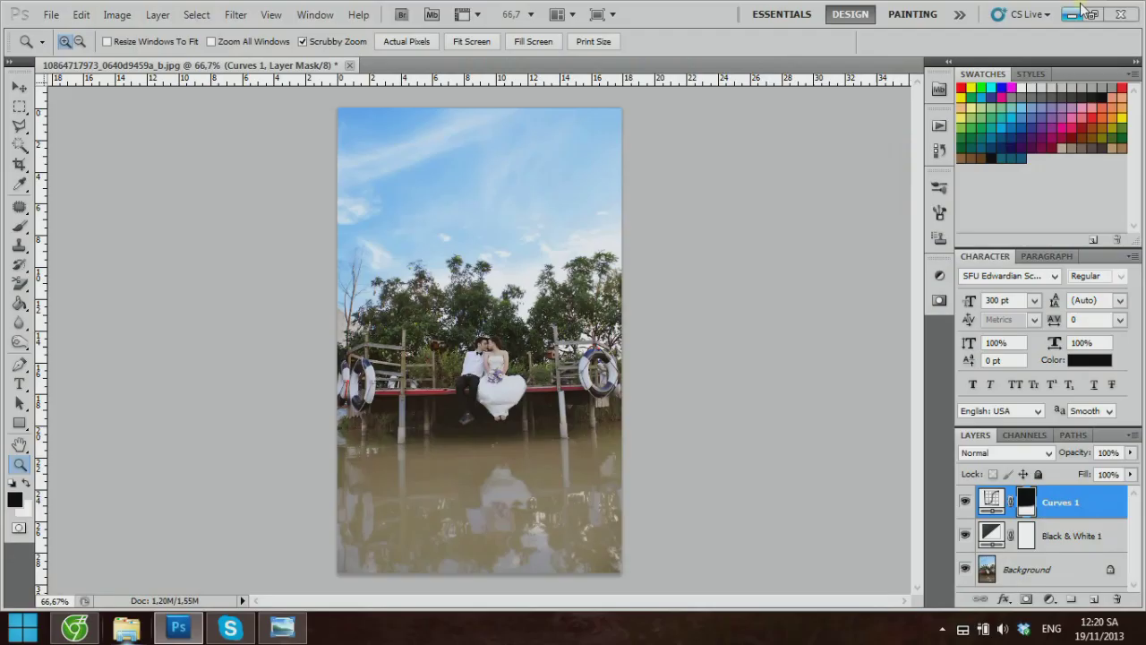
Place the desktop file blue-sea-wallpaper (1).jpg into the wedding photo, scaled to about 47% and covering the image from the treetops down
left_click(1071, 16)
left_click(1119, 9)
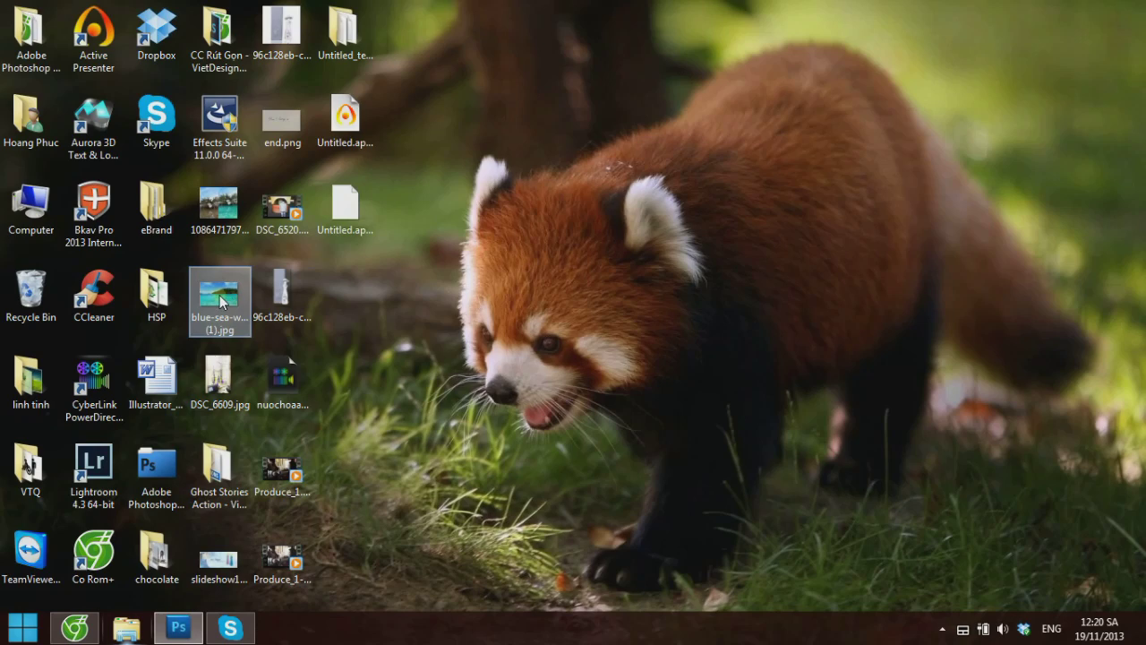
left_click(177, 631)
left_click_drag(177, 636, 483, 460)
left_click_drag(555, 352, 550, 486)
left_click_drag(336, 396, 117, 256)
left_click_drag(426, 535, 551, 538)
key("Return")
Lower the opacity of the blue-sea-wallpaper (1) layer to 17% so the pier and couple show through
key("z")
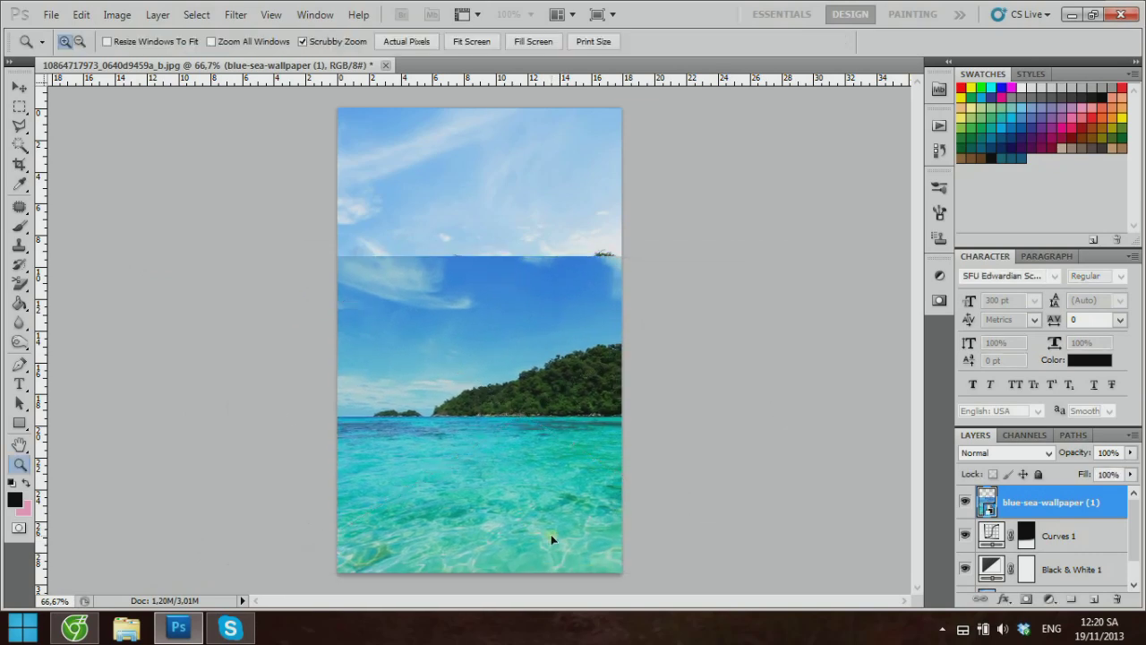
left_click(1132, 452)
left_click_drag(1135, 473, 1077, 472)
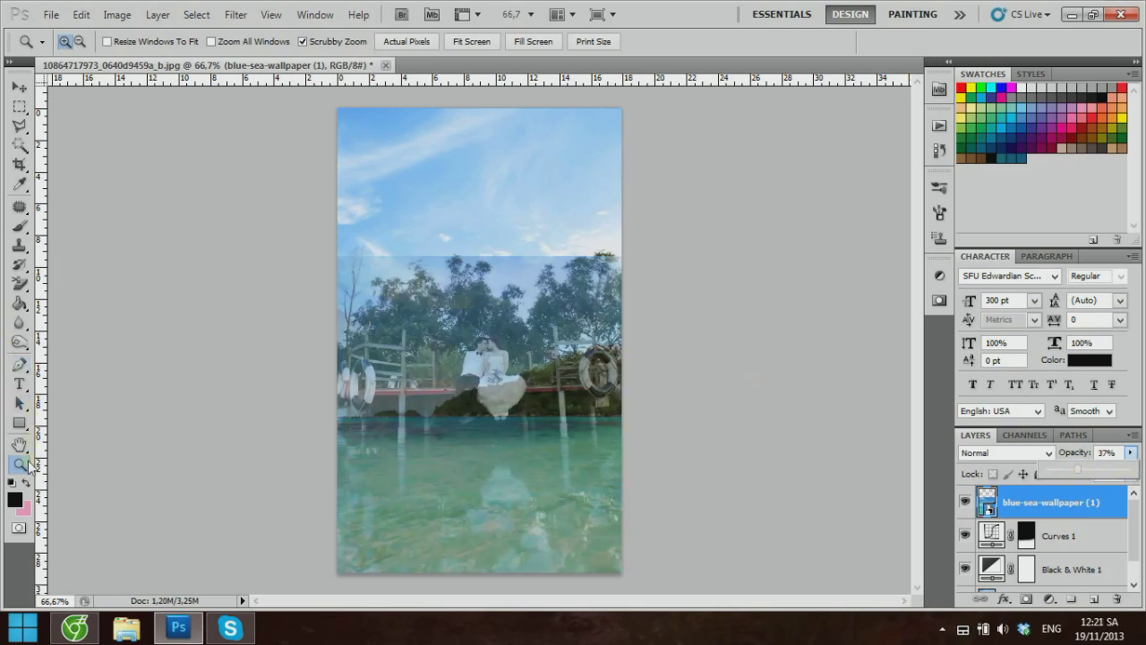
left_click_drag(501, 401, 683, 424)
scroll(808, 340, "up", 2)
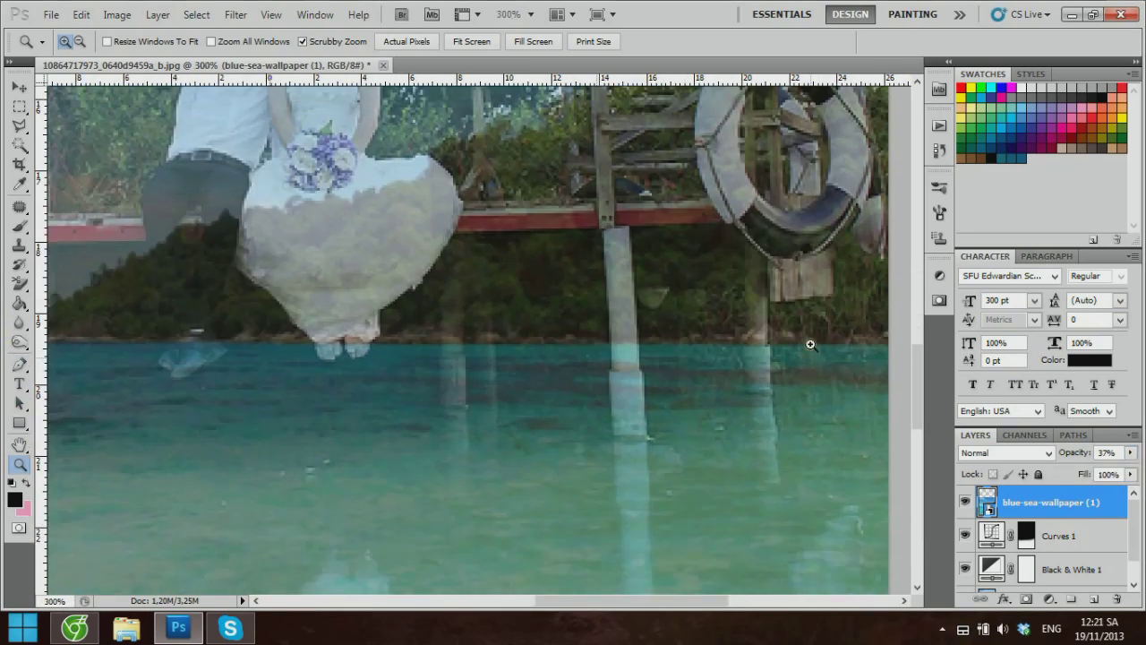
left_click(1129, 452)
left_click_drag(1082, 473, 1062, 475)
right_click(537, 292)
left_click(577, 378)
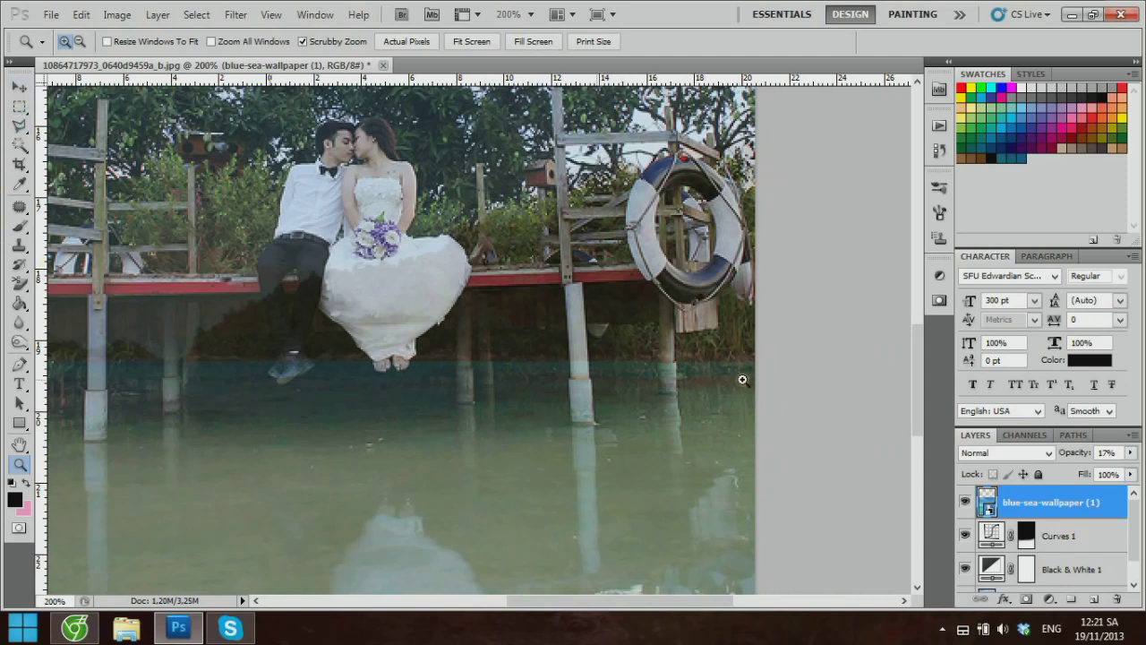
Compare the photo with the sea layer hidden and shown, and fine-tune that layer's opacity to 14%
left_click(964, 502)
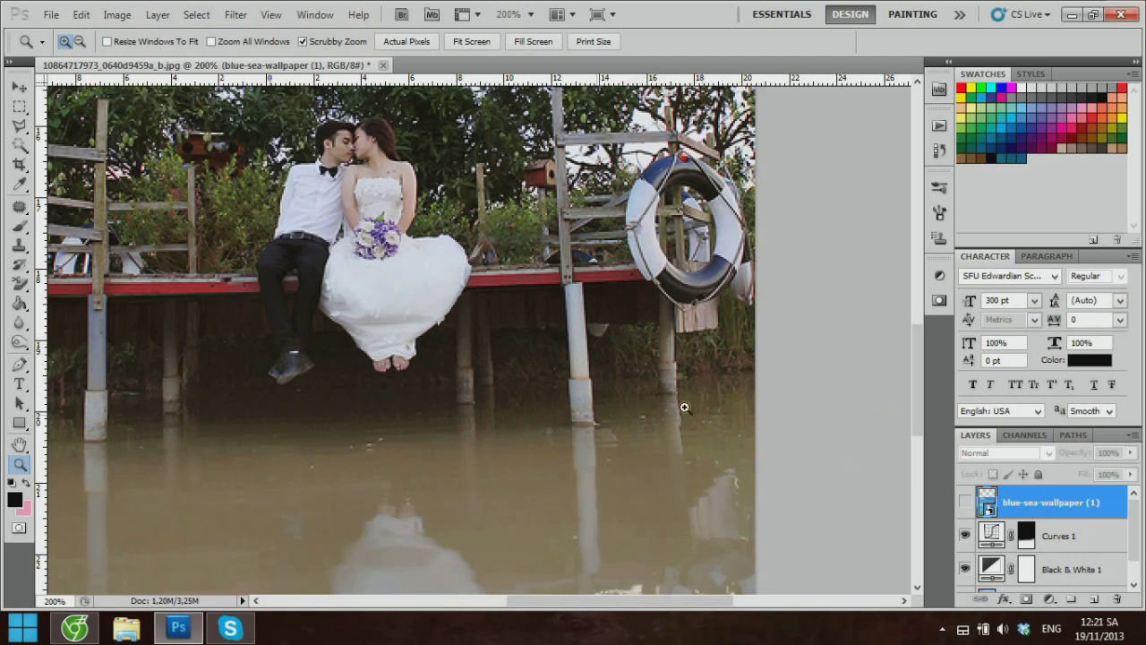
left_click(966, 503)
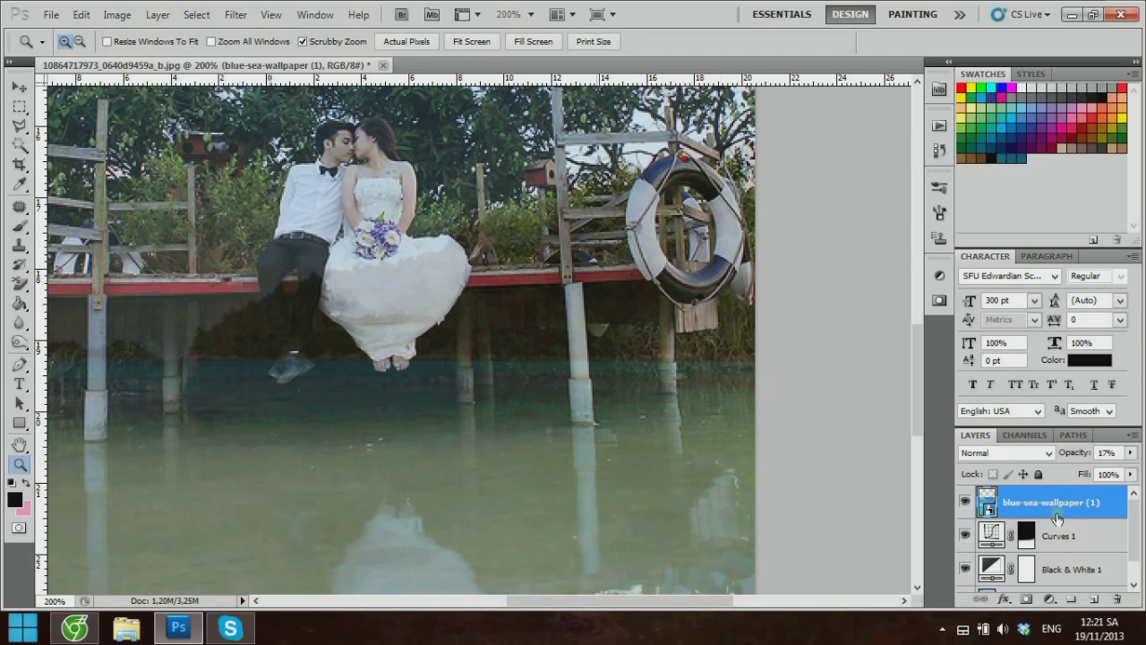
left_click(1129, 454)
left_click_drag(1059, 474, 1059, 474)
Nudge the sea layer slightly down to bring its horizon closer to the waterline behind the pier
left_click(19, 87)
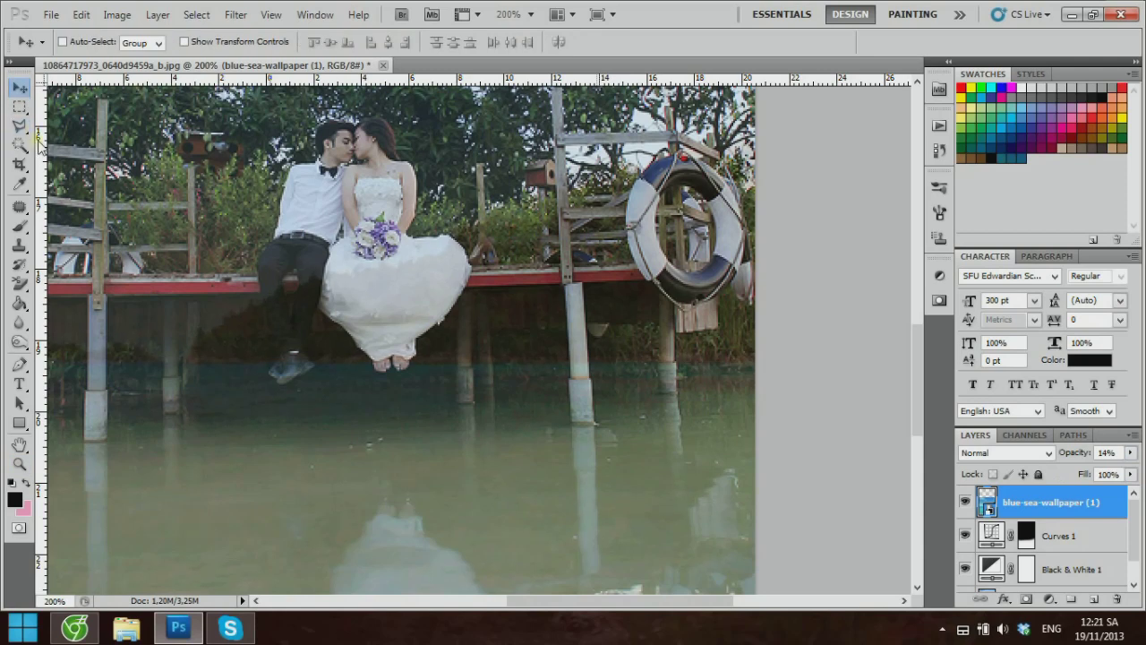
key("shift+Down")
key("shift+Down")
key("shift+Up")
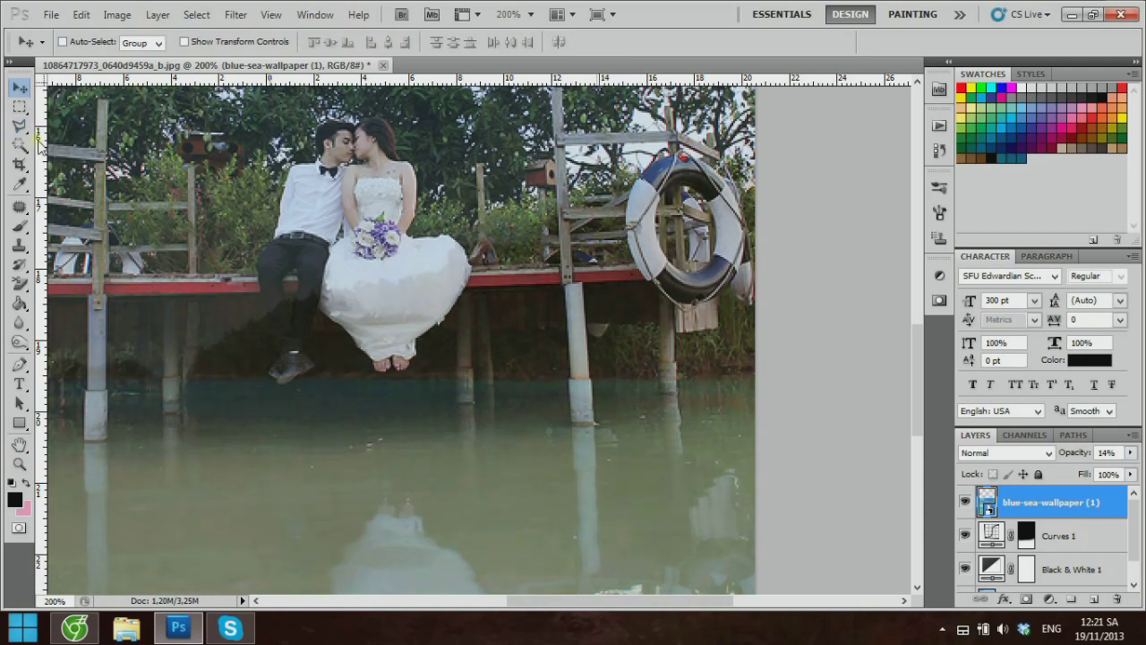
Rotate the sea layer by -1.44° so its horizon follows the river's waterline, and apply the transformation
key("ctrl+t")
scroll(382, 188, "up", 5)
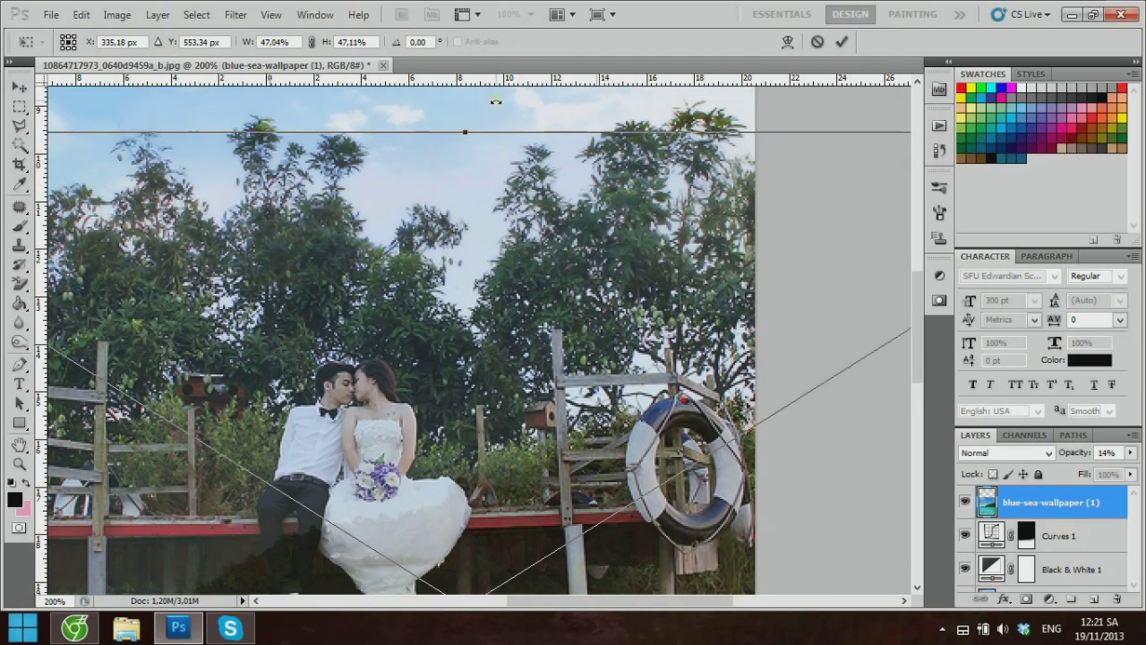
left_click_drag(495, 101, 480, 97)
scroll(509, 347, "down", 2)
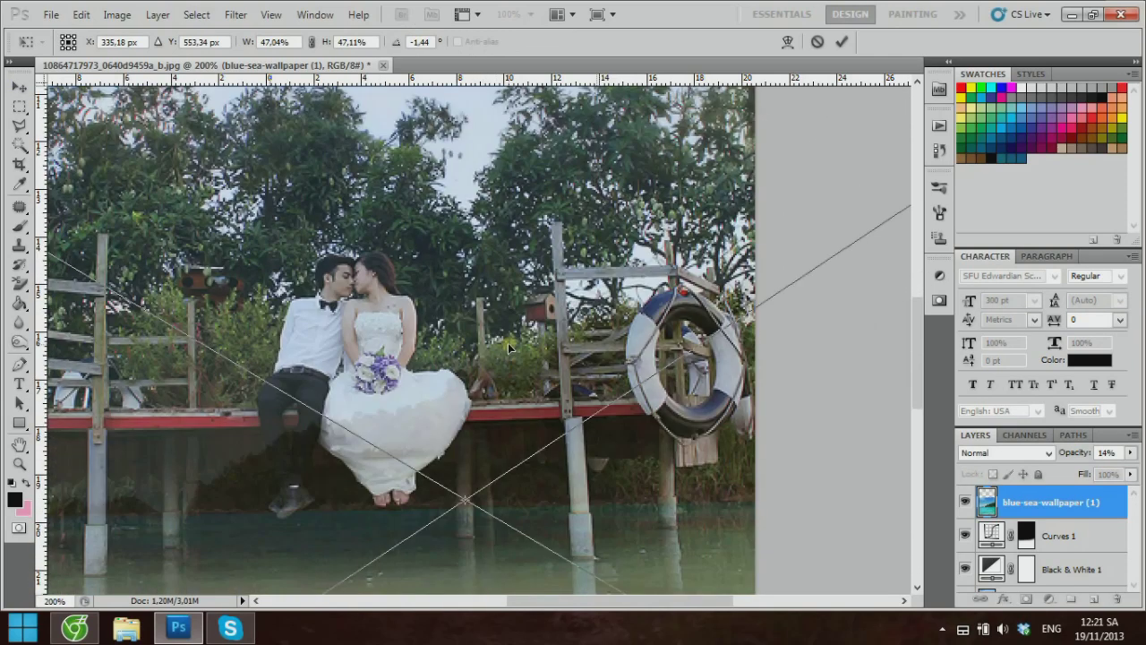
scroll(508, 348, "down", 2)
left_click(19, 463)
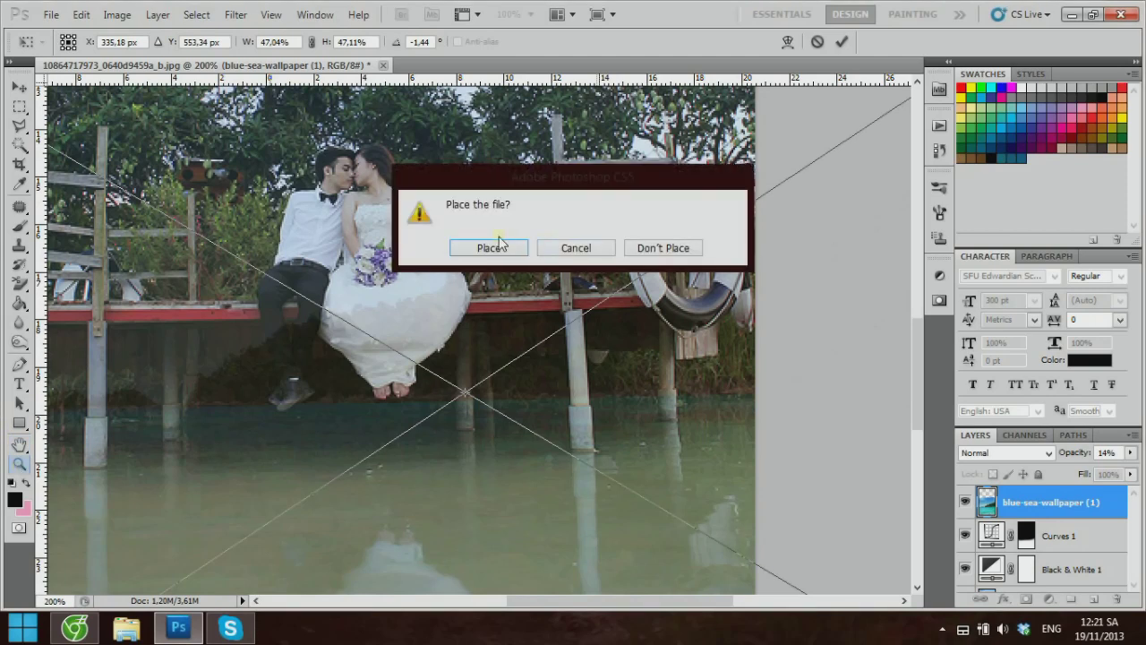
left_click(491, 247)
Check the sea layer's alignment at the waterline by hiding and showing it, and restore its opacity to 100%
key("ctrl+0")
left_click(456, 481)
left_click(457, 481)
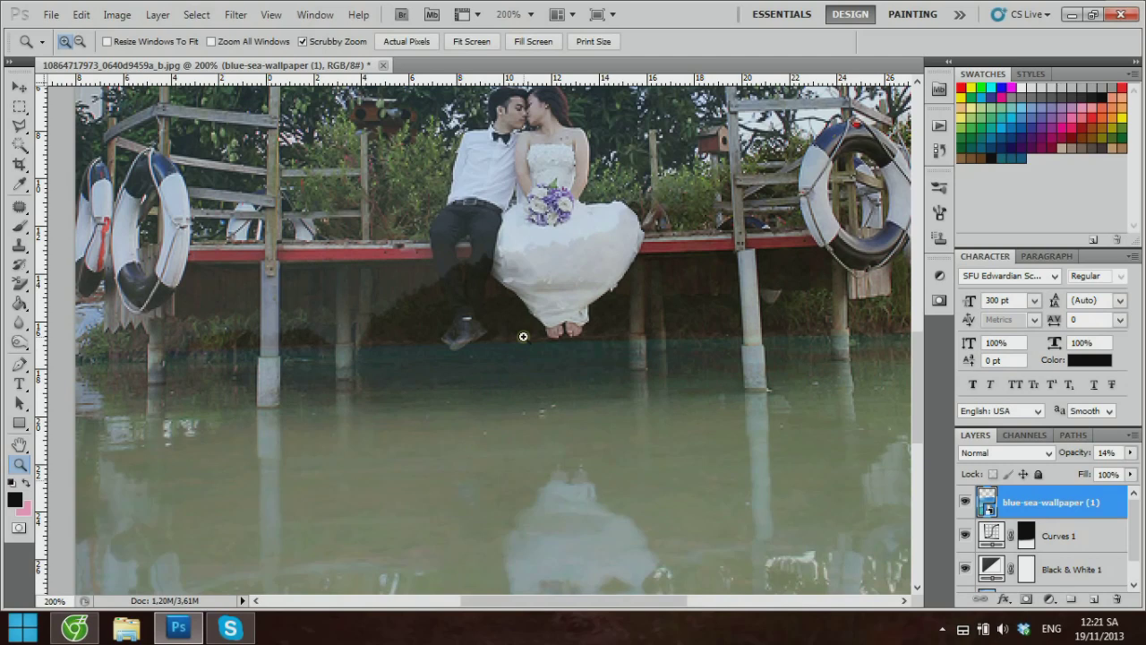
left_click(965, 502)
left_click(965, 502)
left_click(20, 87)
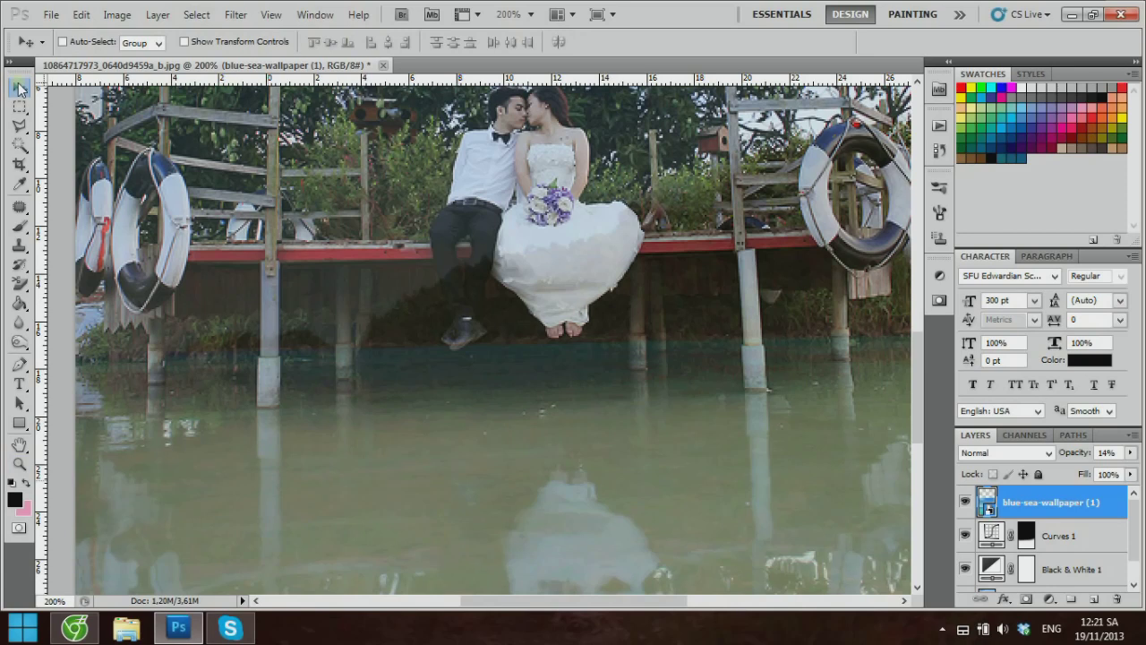
left_click(1132, 453)
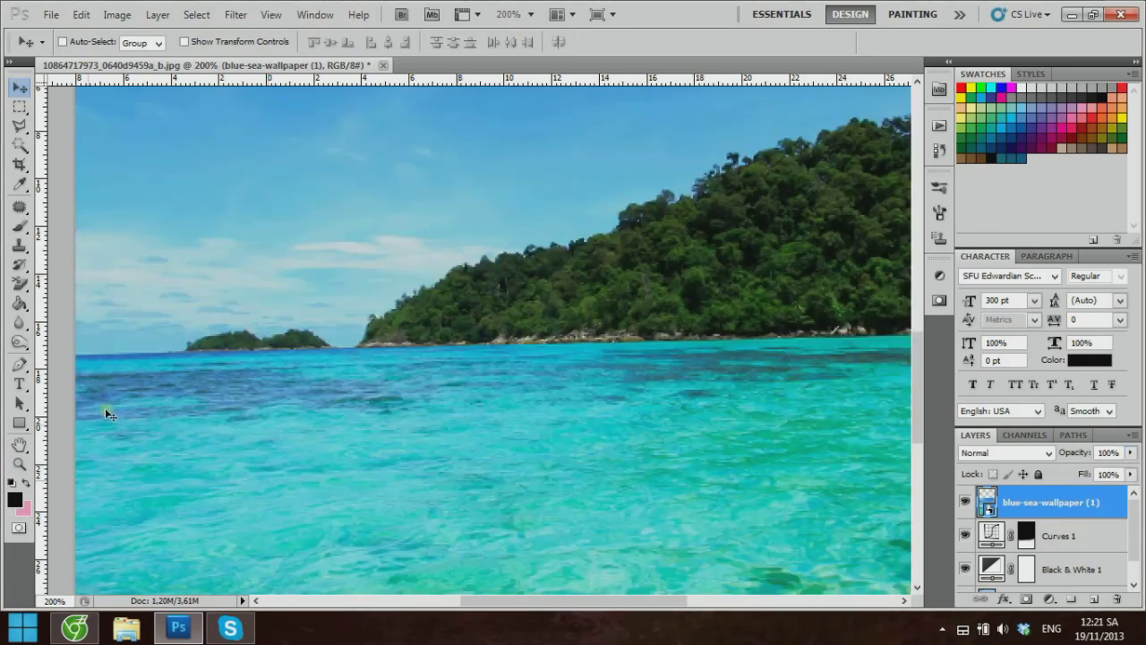
left_click(19, 464)
left_click_drag(534, 338, 450, 389)
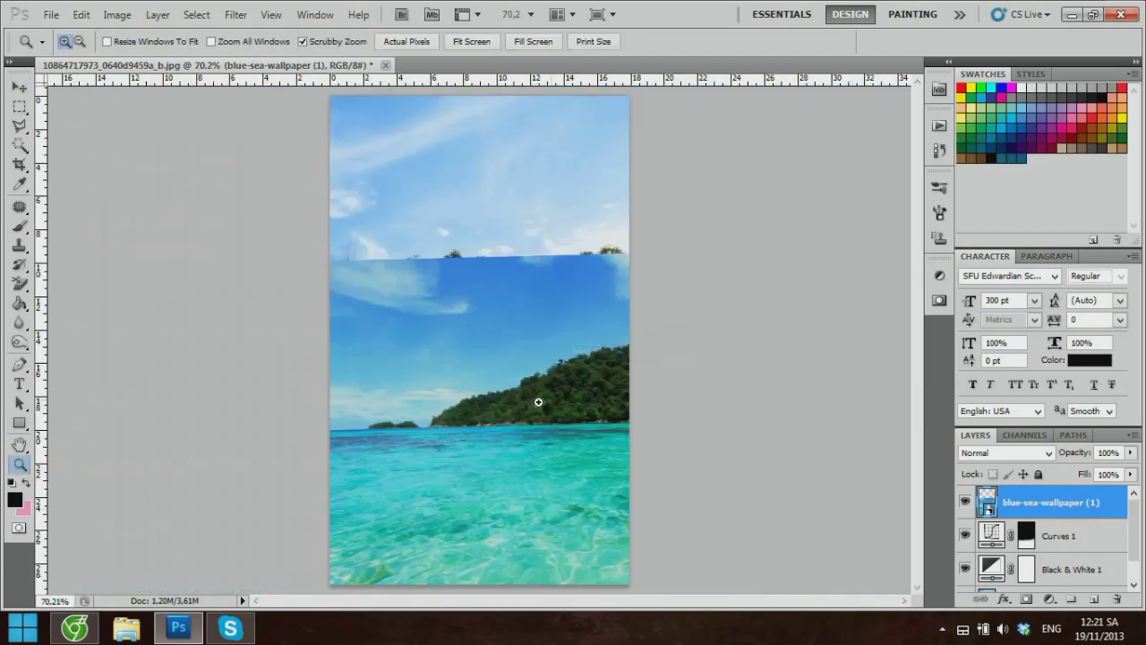
Add a layer mask to the sea layer and paint it black over the sky and hill to reveal the trees and couple
left_click(1027, 599)
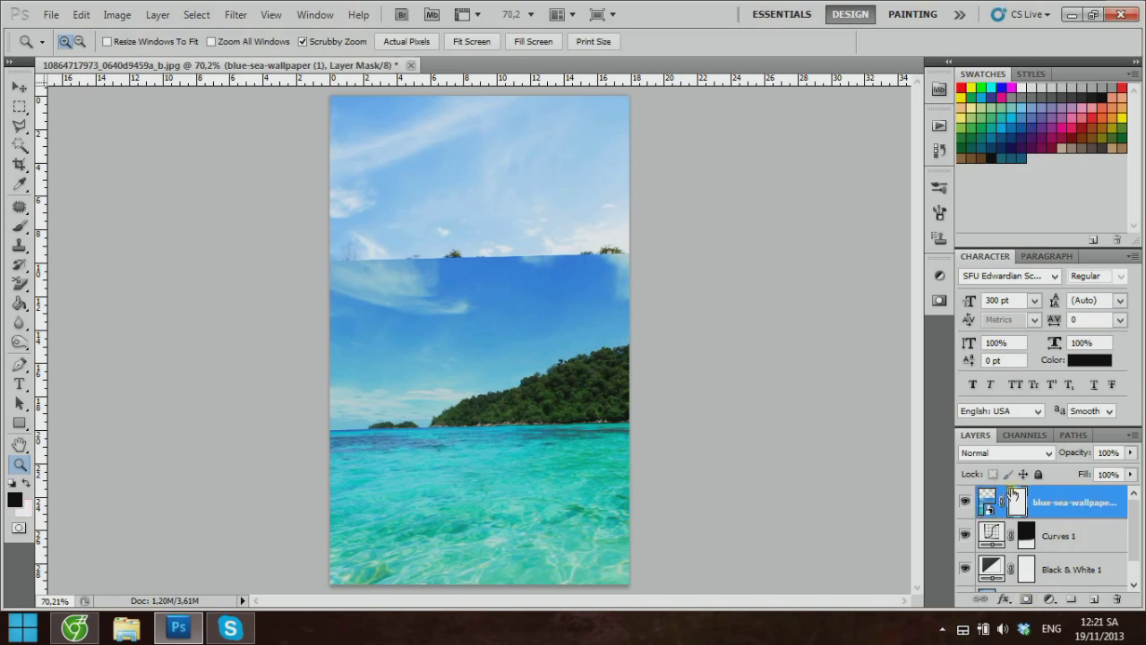
left_click(19, 226)
mouse_move(347, 280)
left_mouse_down()
mouse_move(515, 261)
mouse_move(350, 284)
mouse_move(568, 272)
mouse_move(508, 275)
mouse_move(511, 326)
mouse_move(594, 330)
mouse_move(316, 346)
mouse_move(460, 332)
mouse_move(296, 331)
mouse_move(515, 297)
mouse_move(642, 296)
mouse_move(609, 313)
mouse_move(498, 313)
mouse_move(630, 318)
left_mouse_up()
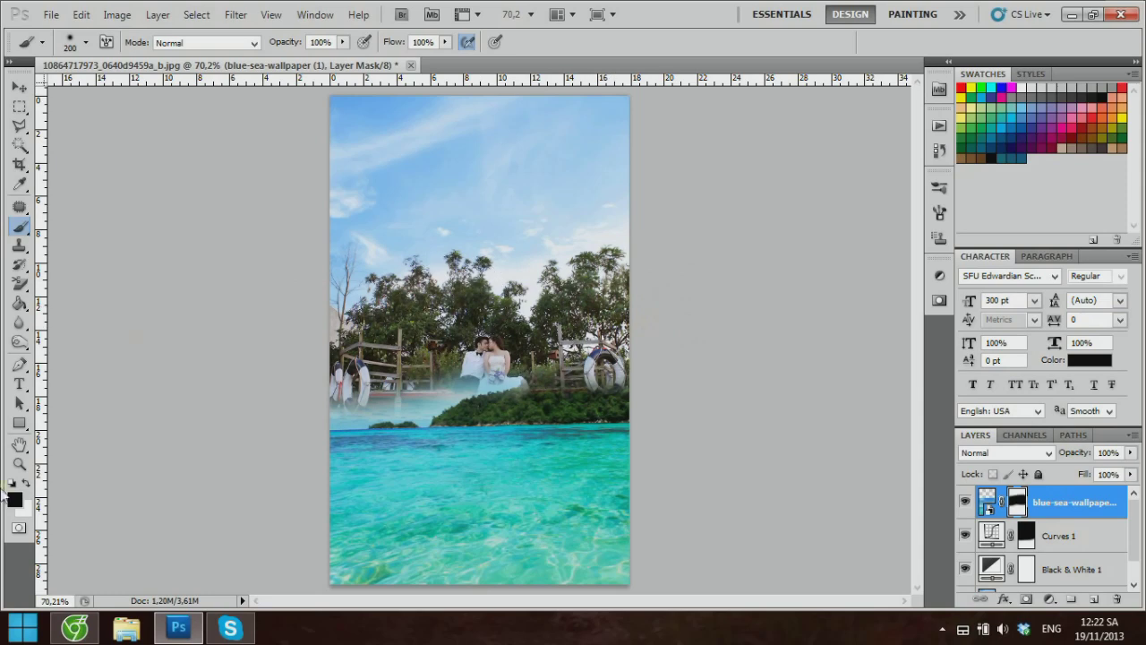
left_click(18, 463)
left_click(527, 472)
left_click(526, 473)
right_click(513, 349)
left_click(557, 436)
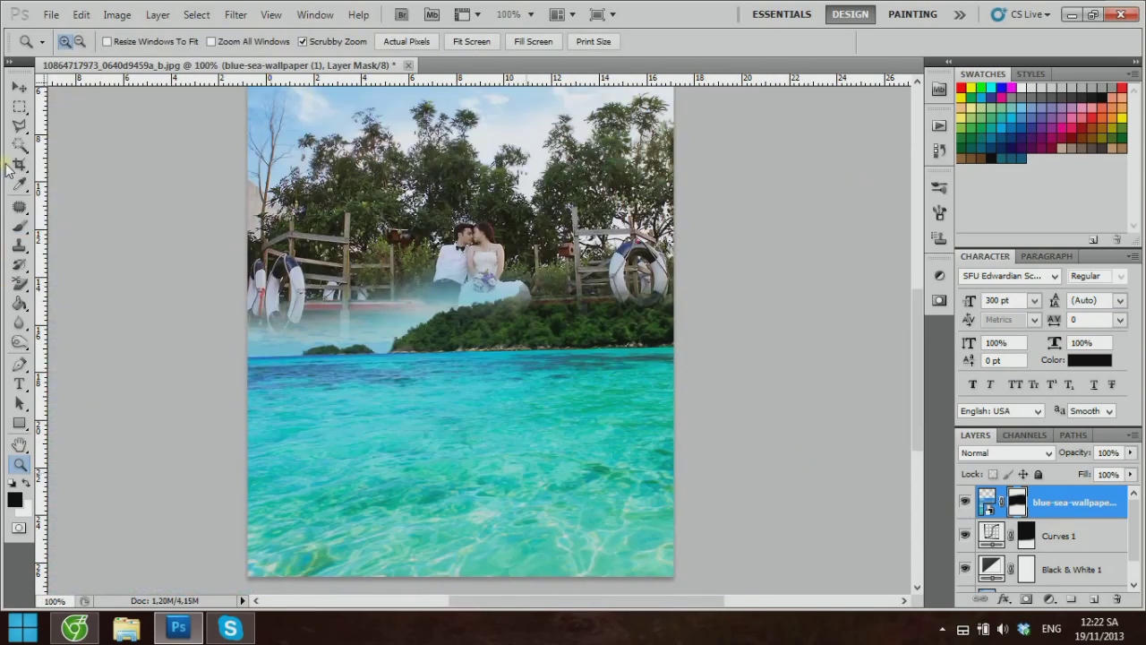
left_click(19, 125)
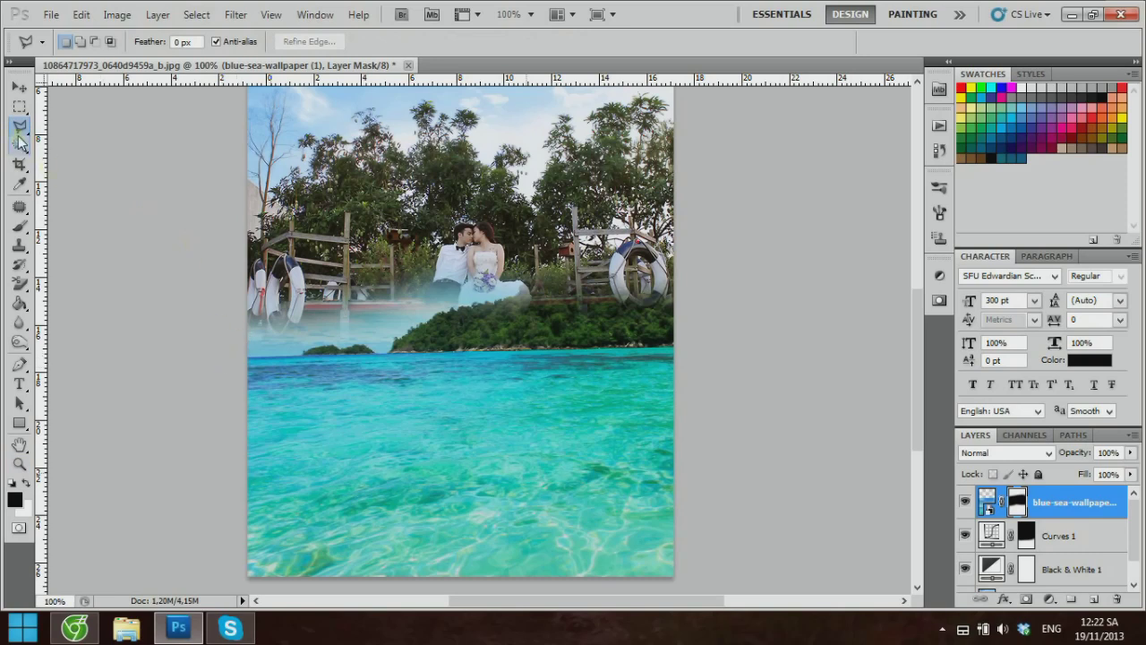
right_click(19, 126)
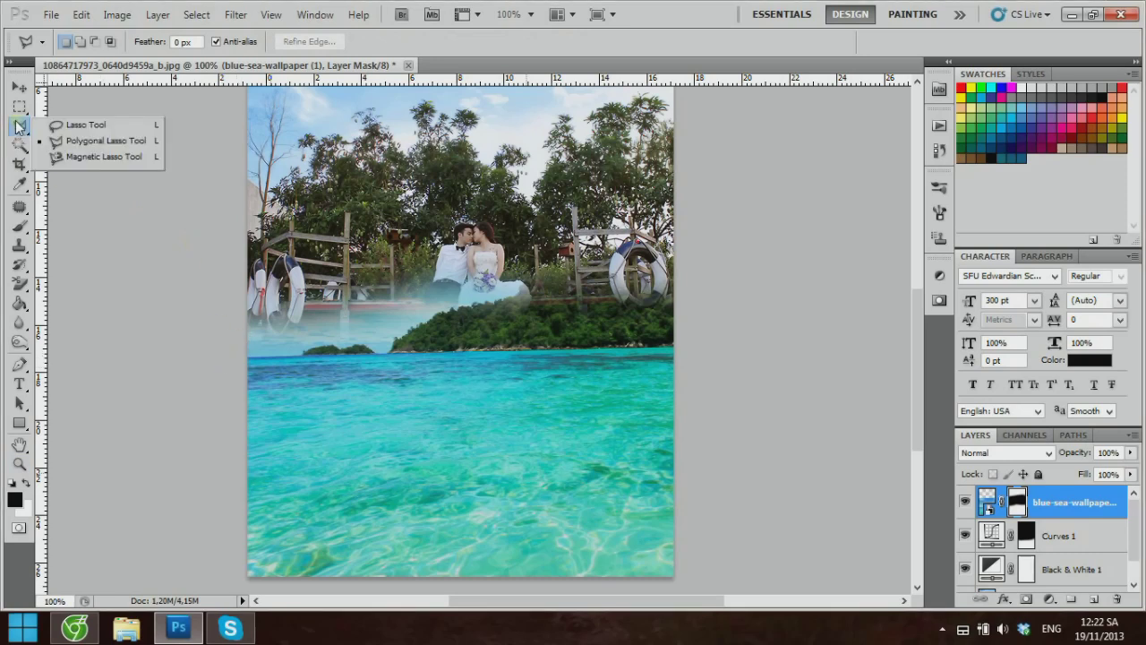
key("Escape")
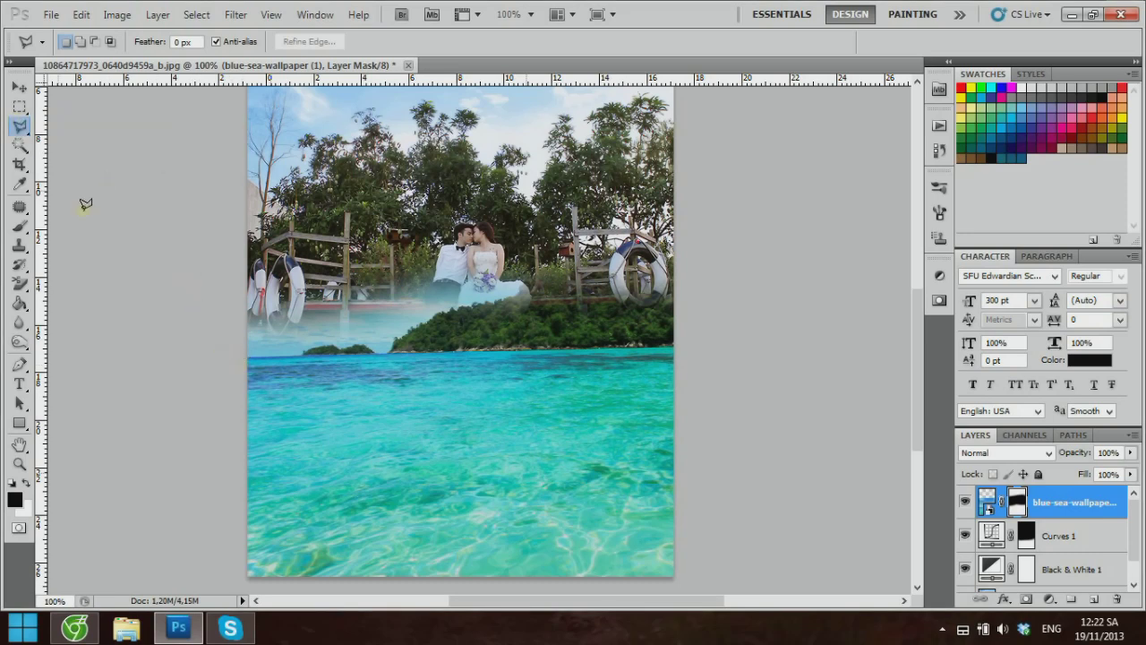
Make a rectangular selection across the photo from the treetops to the sea's horizon, and feather it by 5 pixels
left_click(19, 105)
left_click_drag(118, 150, 707, 351)
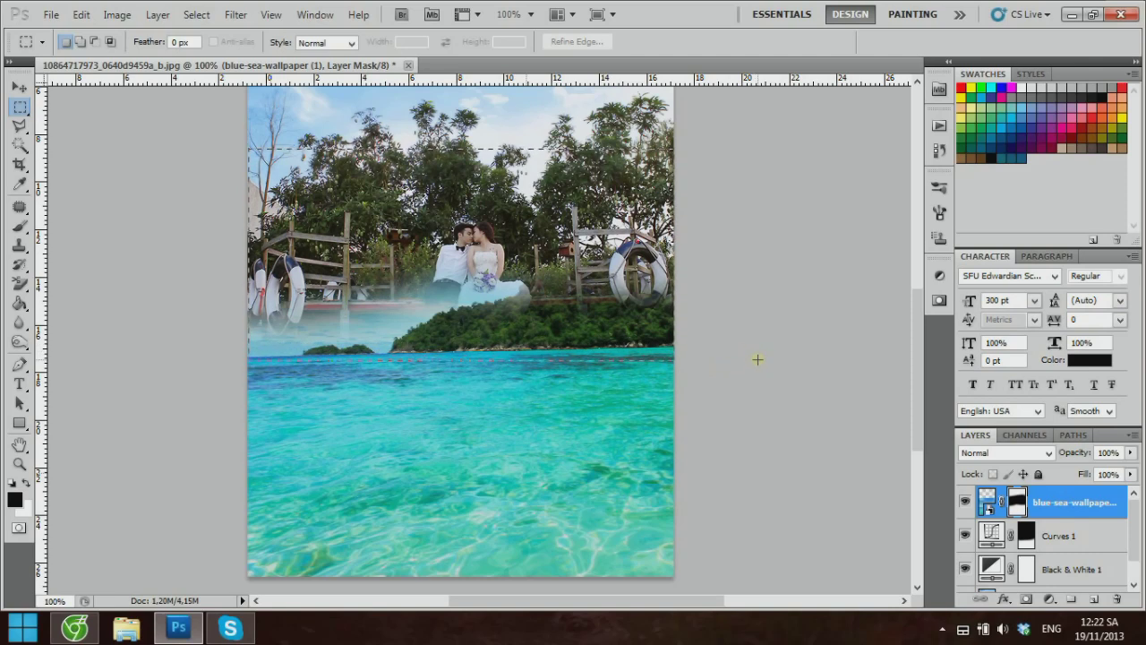
left_click_drag(757, 359, 757, 359)
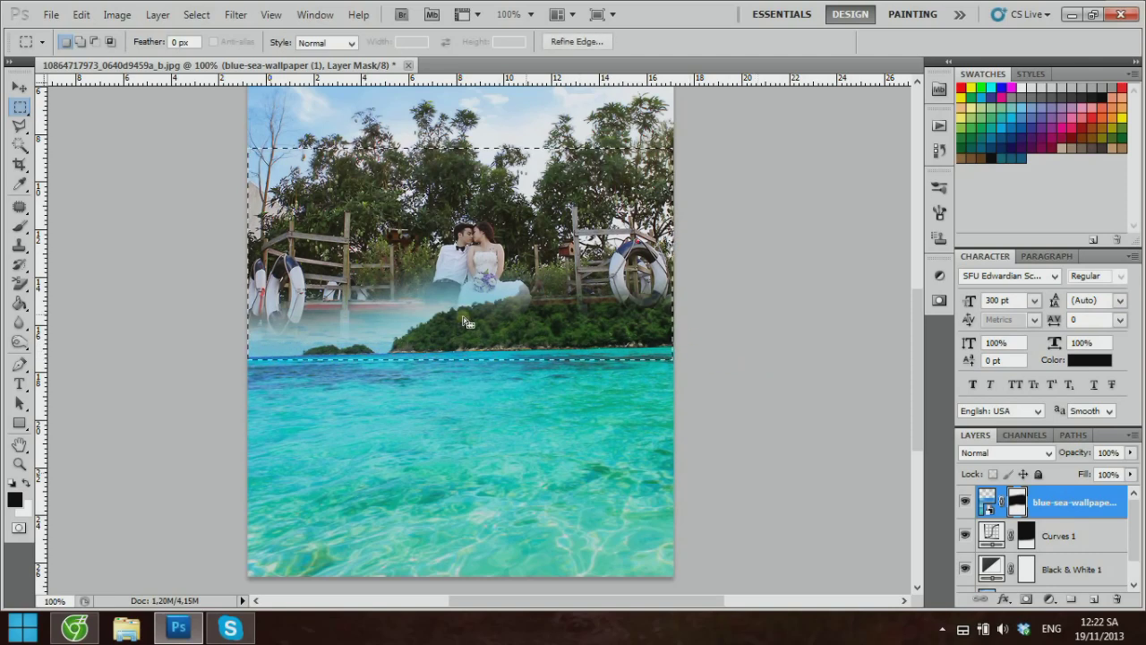
right_click(504, 333)
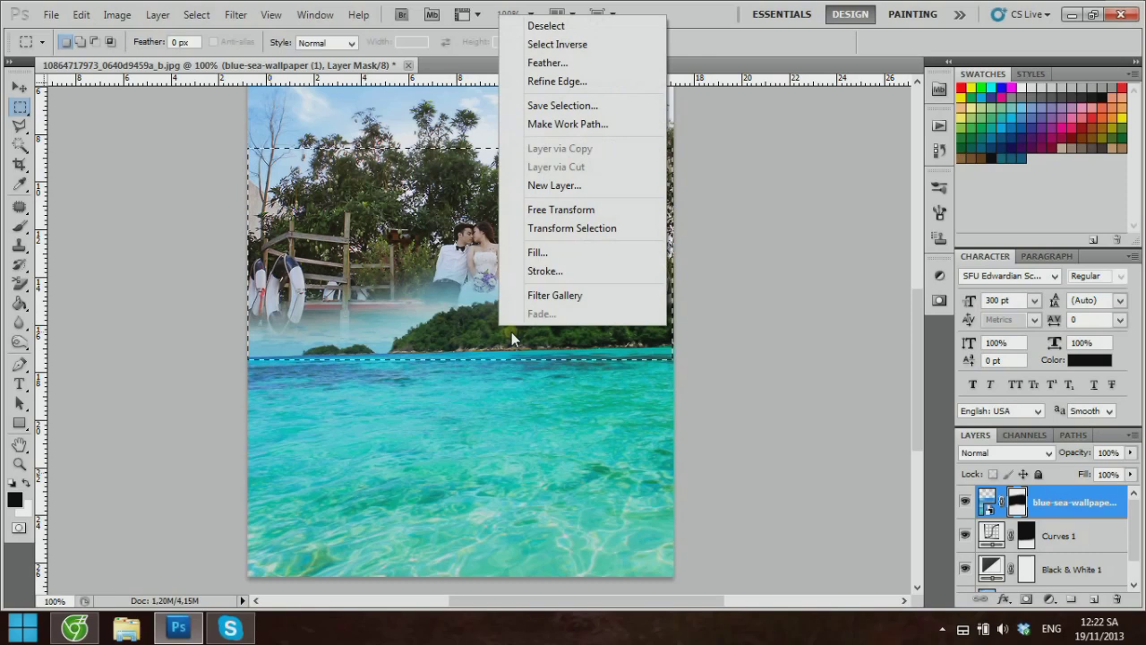
right_click(437, 255)
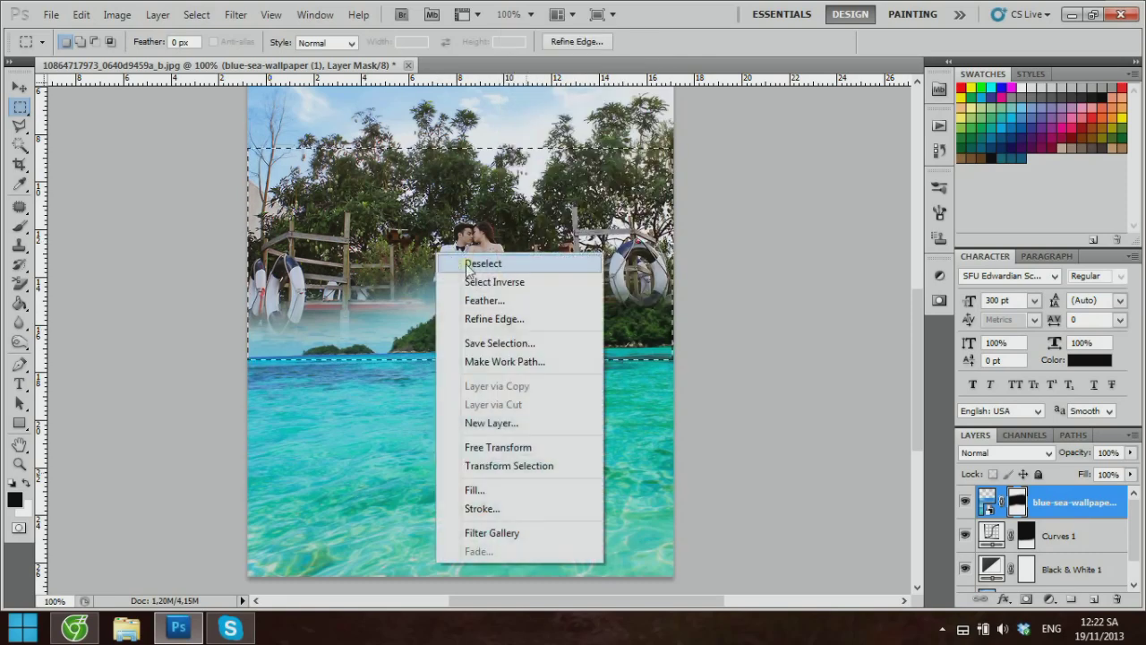
left_click(524, 299)
type("5")
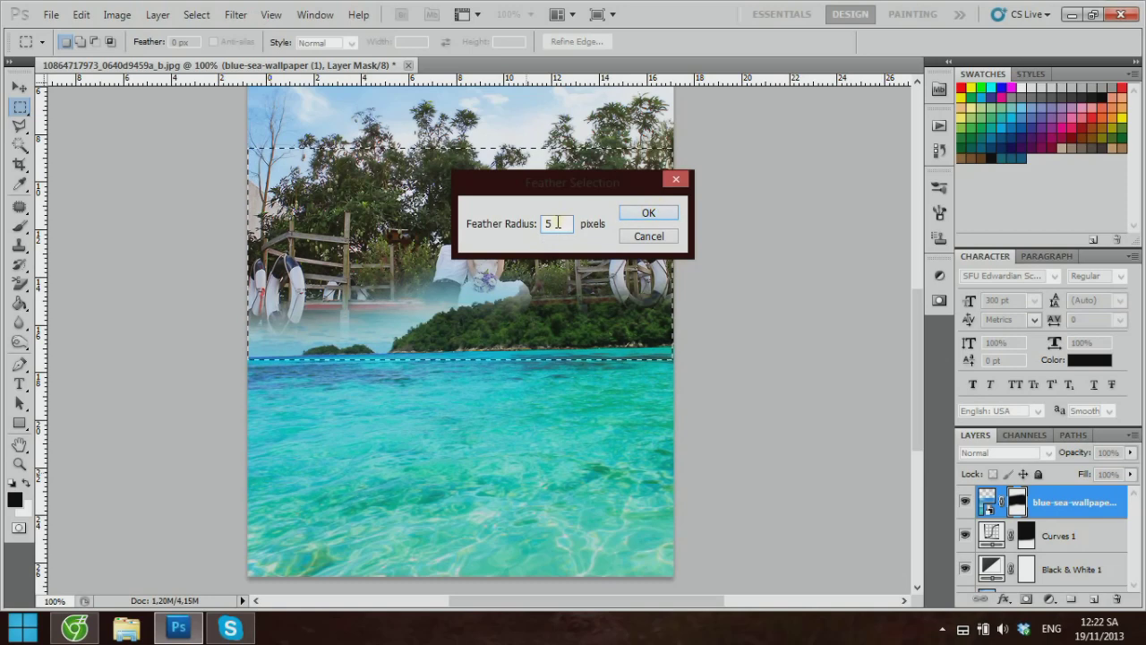
left_click(648, 213)
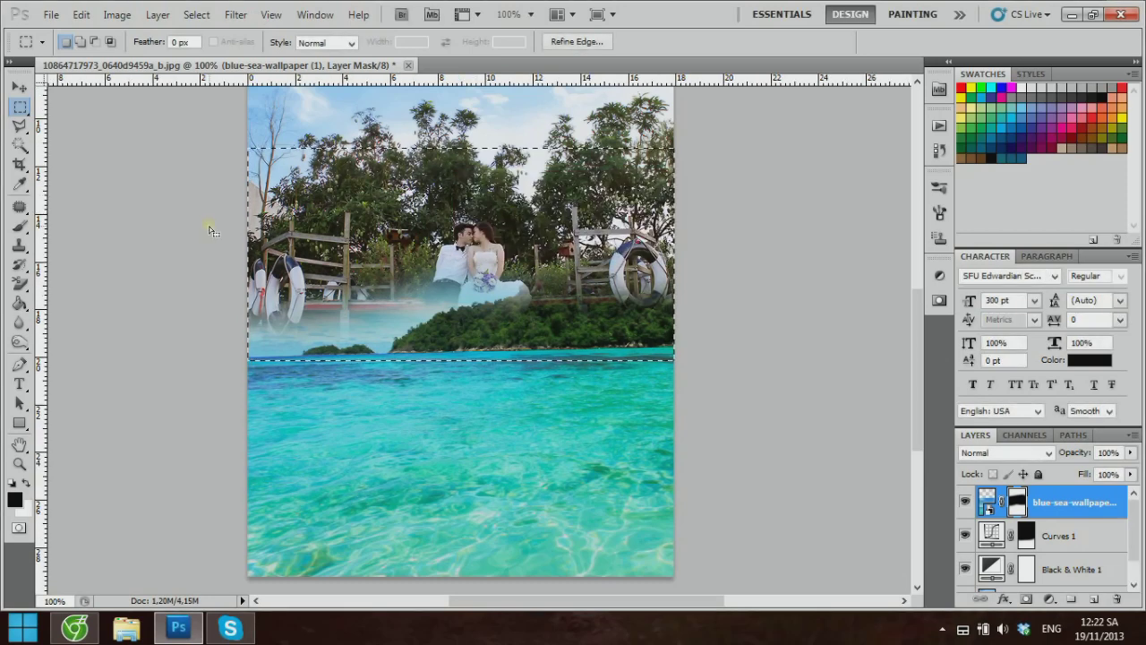
Paint the sea layer's mask black inside the selection to reveal the pier and couple above the waterline, and deselect
left_click(19, 225)
mouse_move(302, 286)
left_mouse_down()
mouse_move(519, 313)
mouse_move(591, 305)
left_mouse_up()
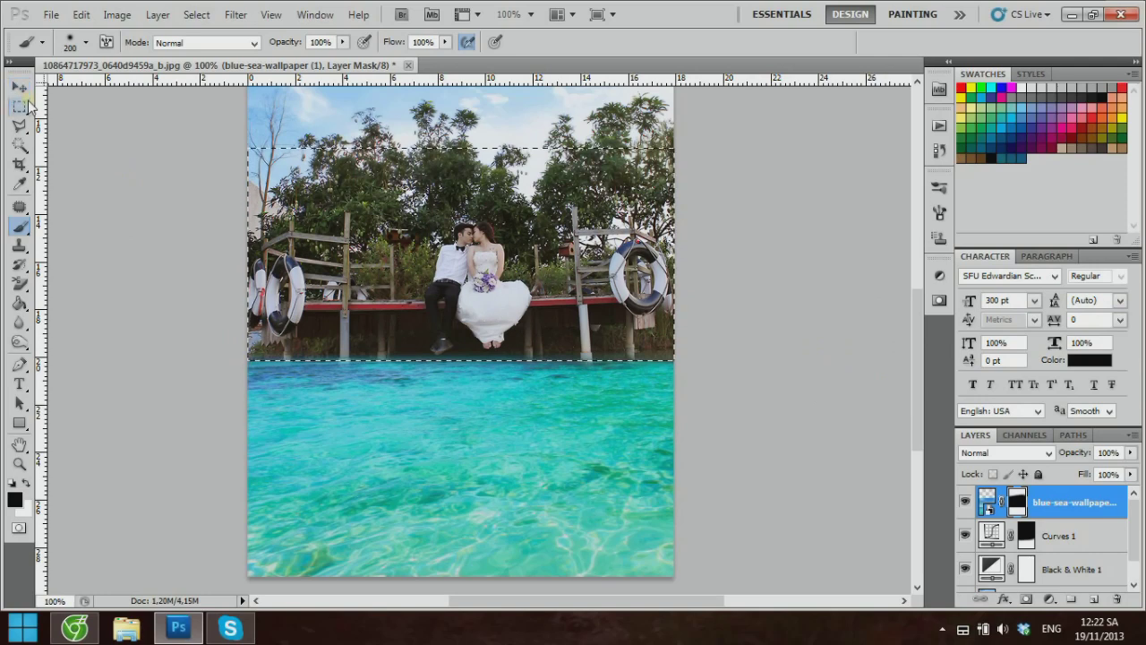
left_click(20, 106)
left_click(419, 262)
Paint the sea mask white with a 30 px brush along the waterline under the pier's right half to extend the water
left_click(19, 463)
left_click_drag(703, 349, 727, 372)
left_click(19, 226)
left_click(23, 487)
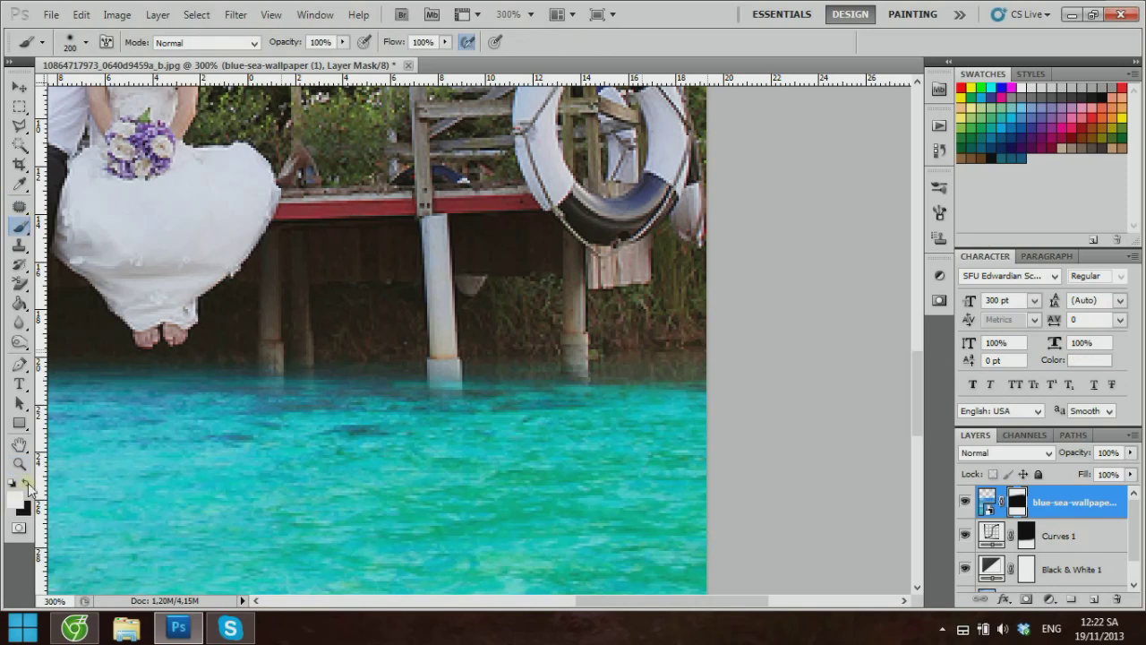
key("bracketleft")
key("bracketleft")
key("bracketleft")
key("bracketleft")
key("bracketleft")
key("bracketleft")
key("bracketleft")
key("bracketleft")
key("bracketleft")
key("bracketleft")
key("bracketleft")
mouse_move(621, 345)
left_mouse_down()
mouse_move(609, 385)
mouse_move(690, 358)
left_mouse_up()
mouse_move(556, 404)
left_mouse_down()
mouse_move(425, 409)
mouse_move(513, 404)
mouse_move(516, 393)
mouse_move(204, 400)
mouse_move(442, 404)
left_mouse_up()
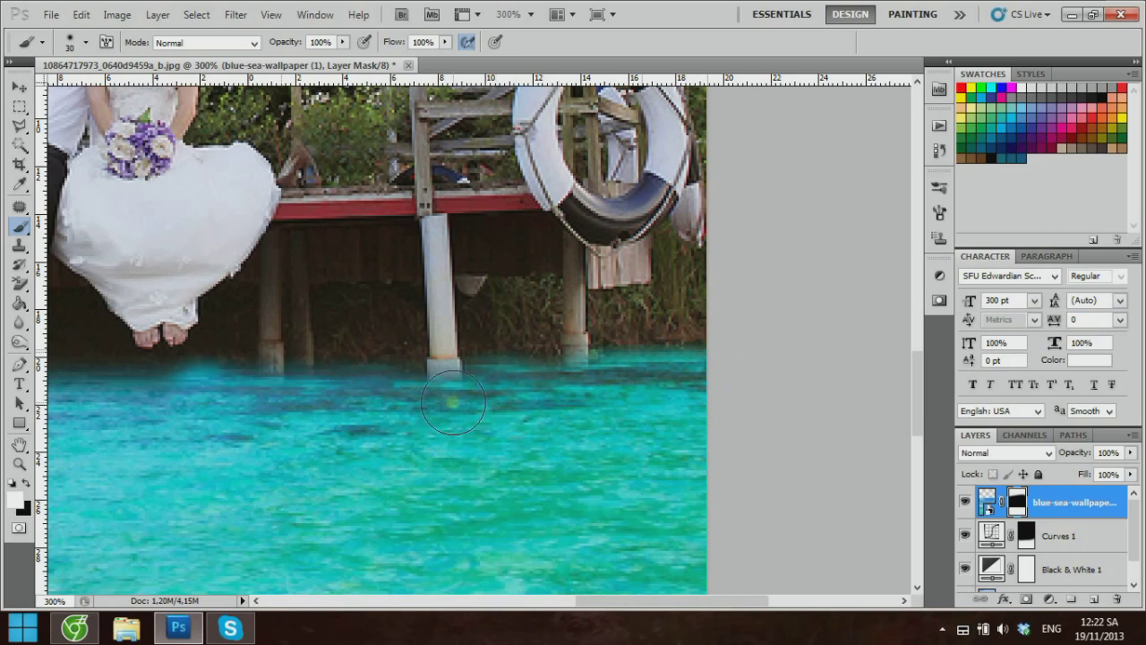
Lower the sea layer's opacity to 81%
left_click(19, 462)
right_click(216, 387)
left_click(256, 400)
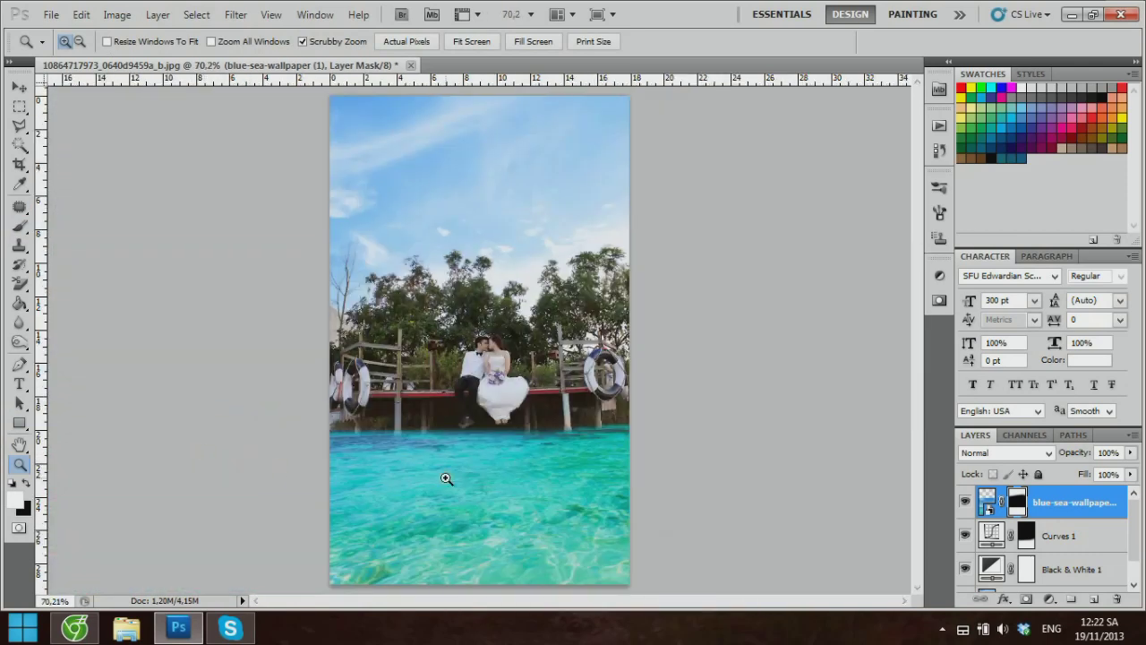
left_click(518, 493)
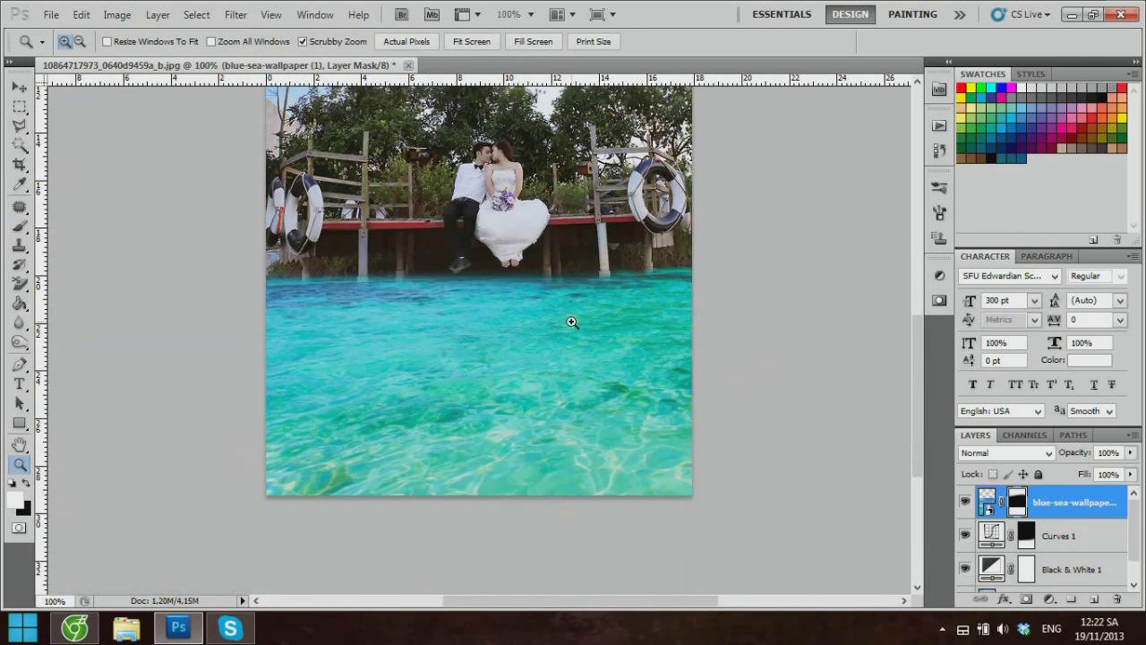
left_click(1130, 454)
left_click_drag(1130, 479, 1102, 479)
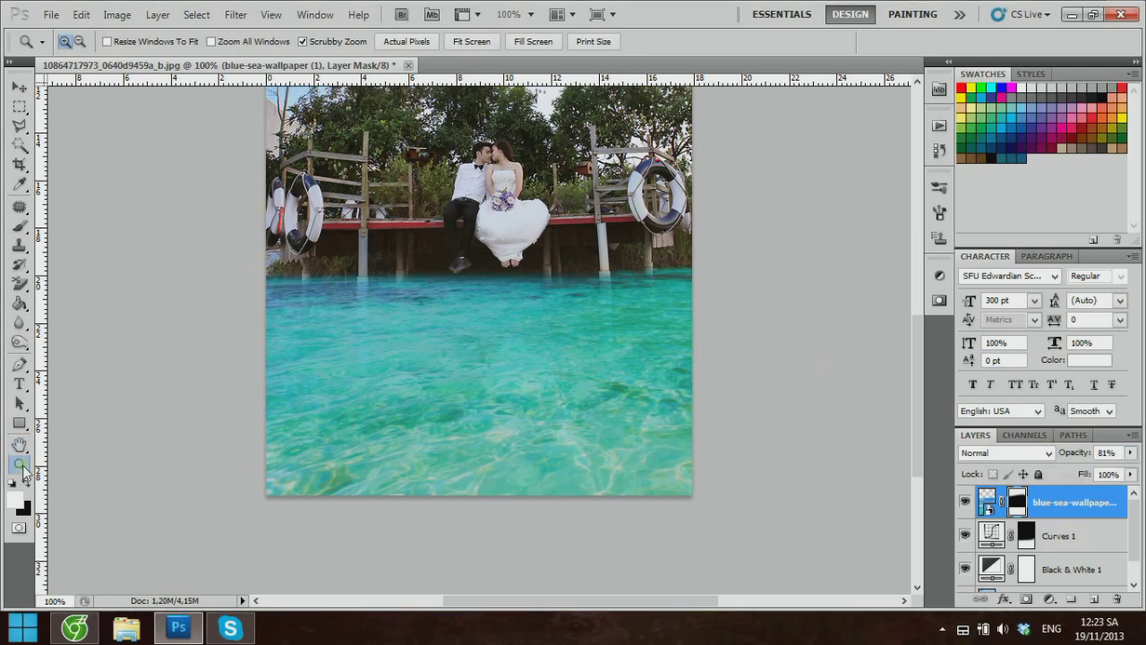
Reveal the left front pier post by painting the sea mask black with a 15 px brush, and trim below its base in white
left_click(336, 310)
left_click(363, 301)
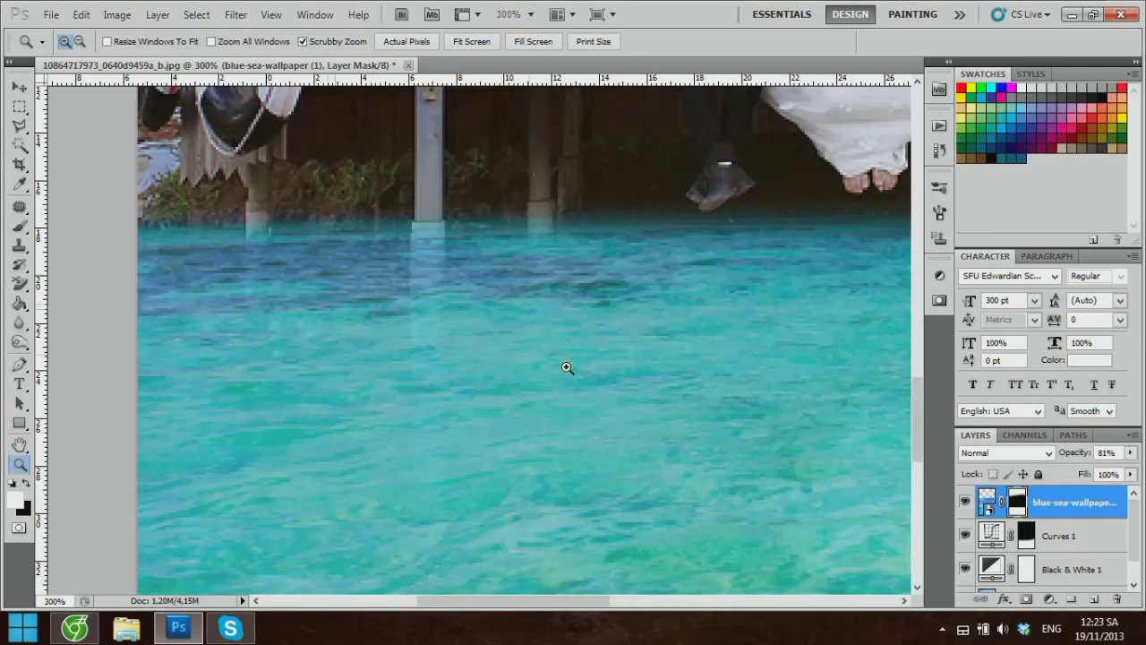
left_click(420, 274)
right_click(460, 277)
left_click(511, 373)
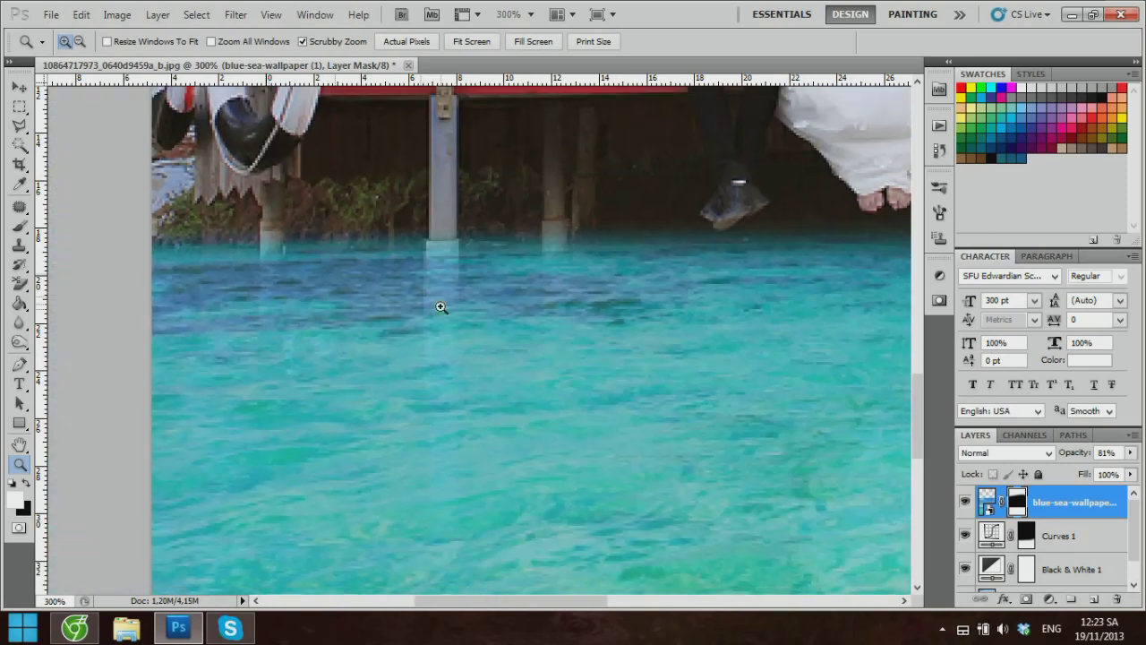
left_click(441, 307)
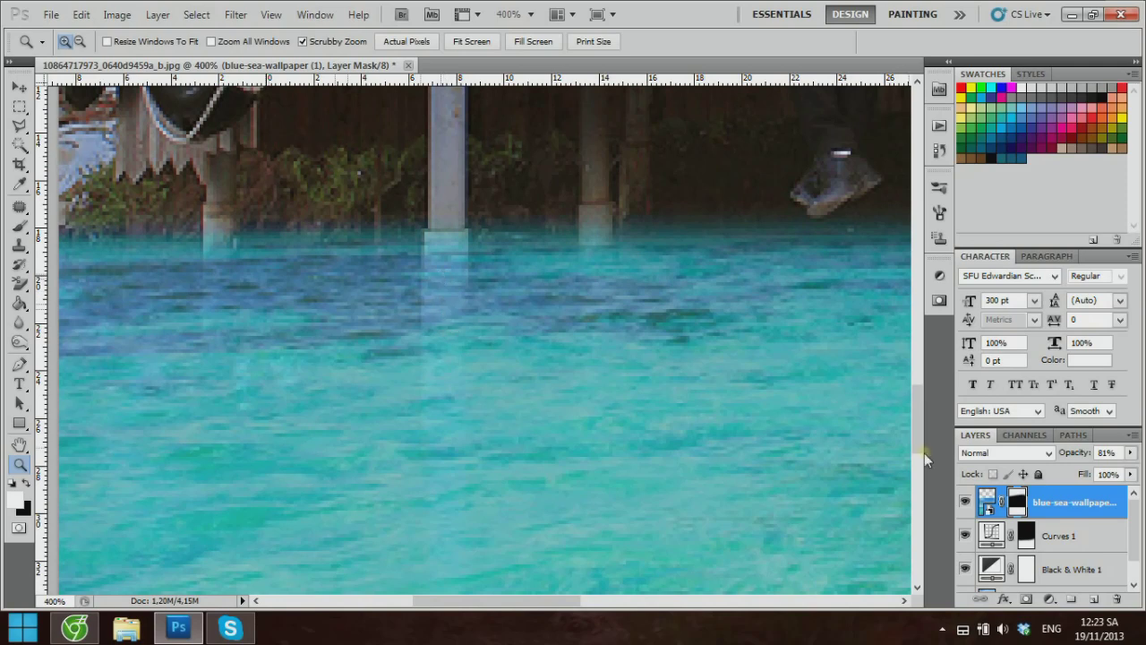
left_click(19, 225)
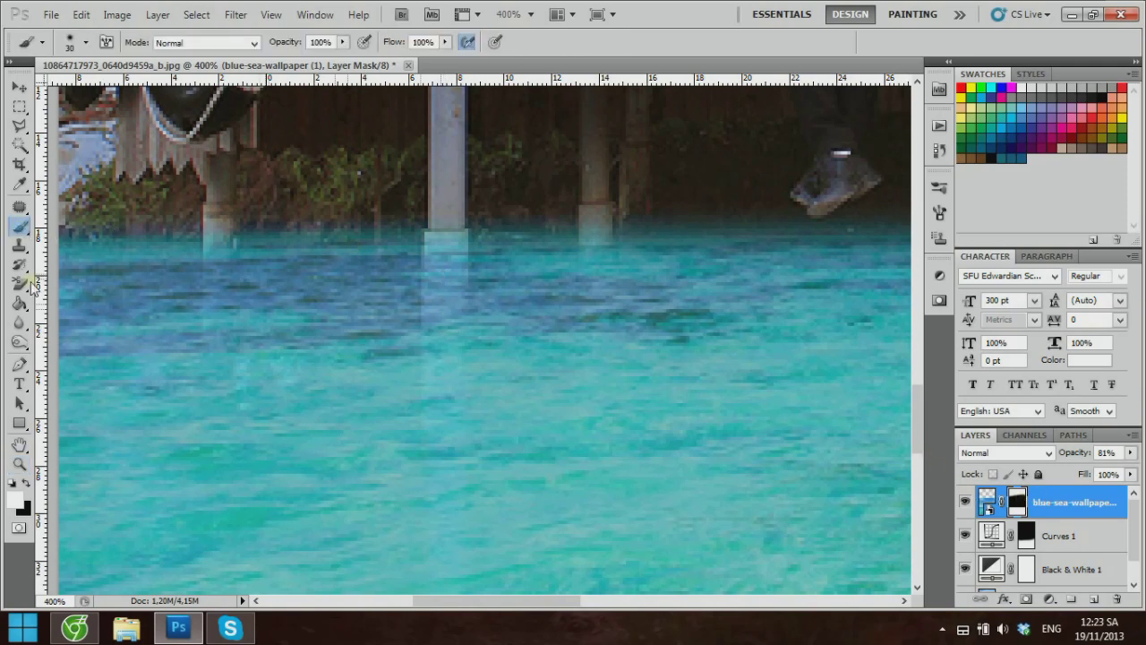
left_click(27, 483)
key("bracketleft")
key("bracketleft")
key("bracketleft")
mouse_move(450, 262)
left_mouse_down()
mouse_move(447, 305)
mouse_move(448, 251)
left_mouse_up()
key("ctrl+z")
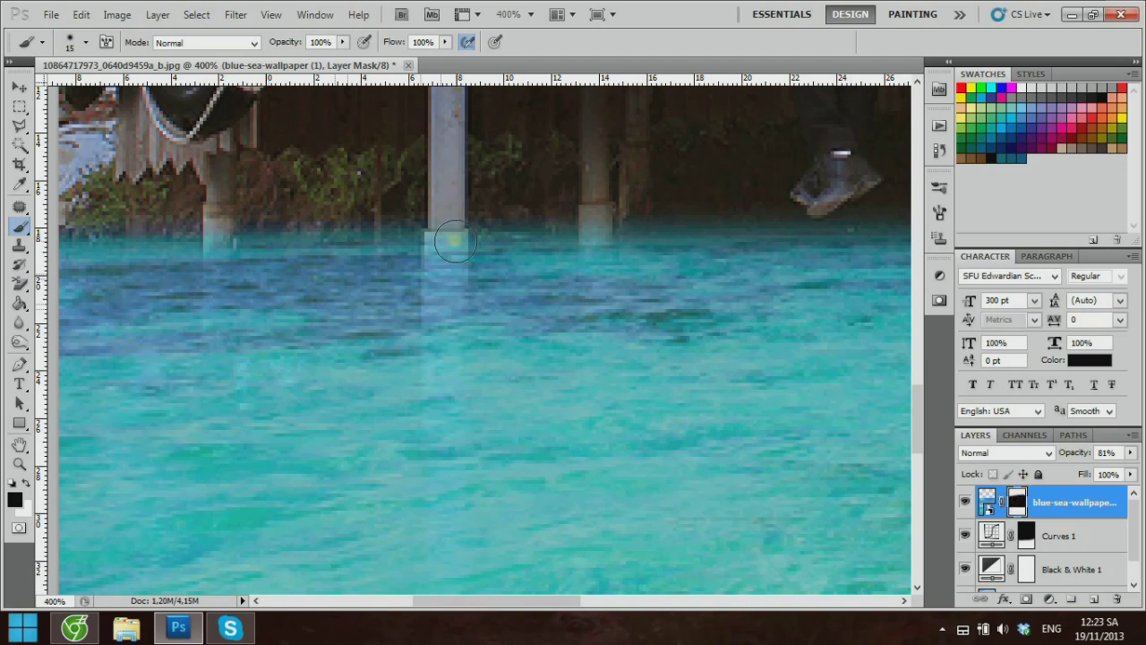
left_click_drag(448, 241, 439, 346)
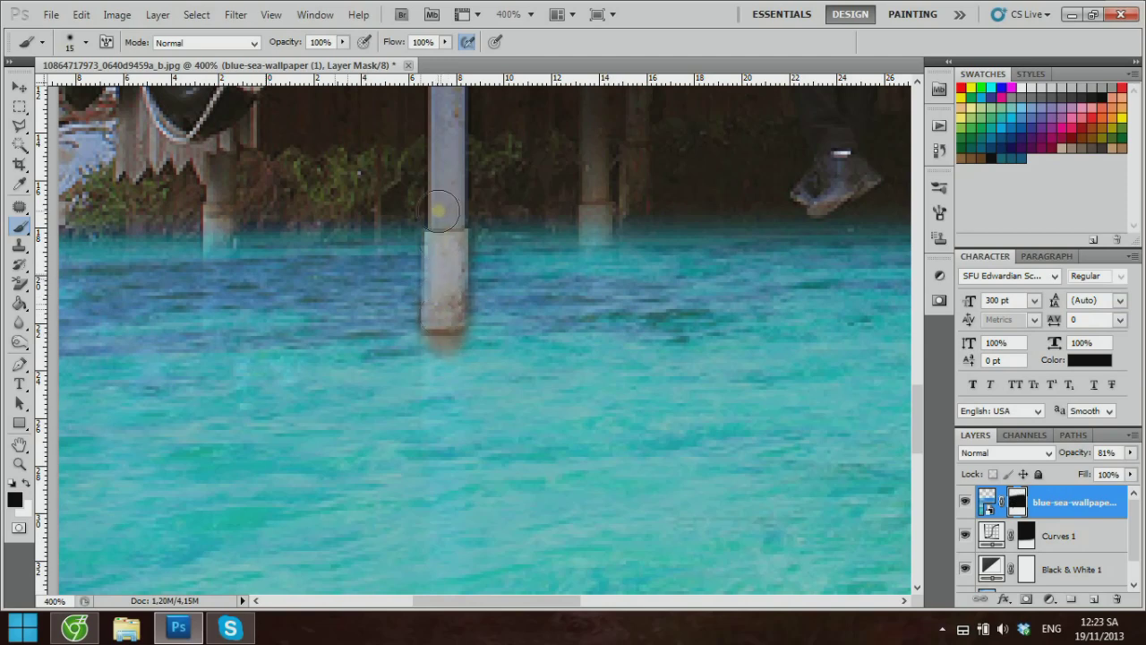
left_click(26, 482)
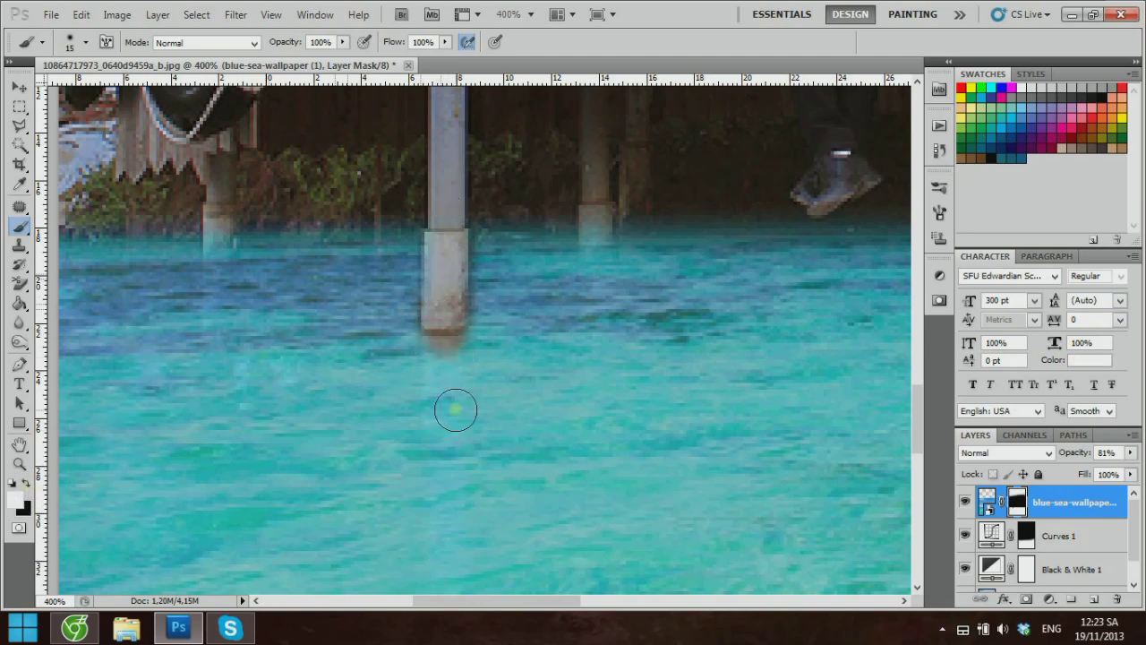
left_click_drag(476, 367, 448, 359)
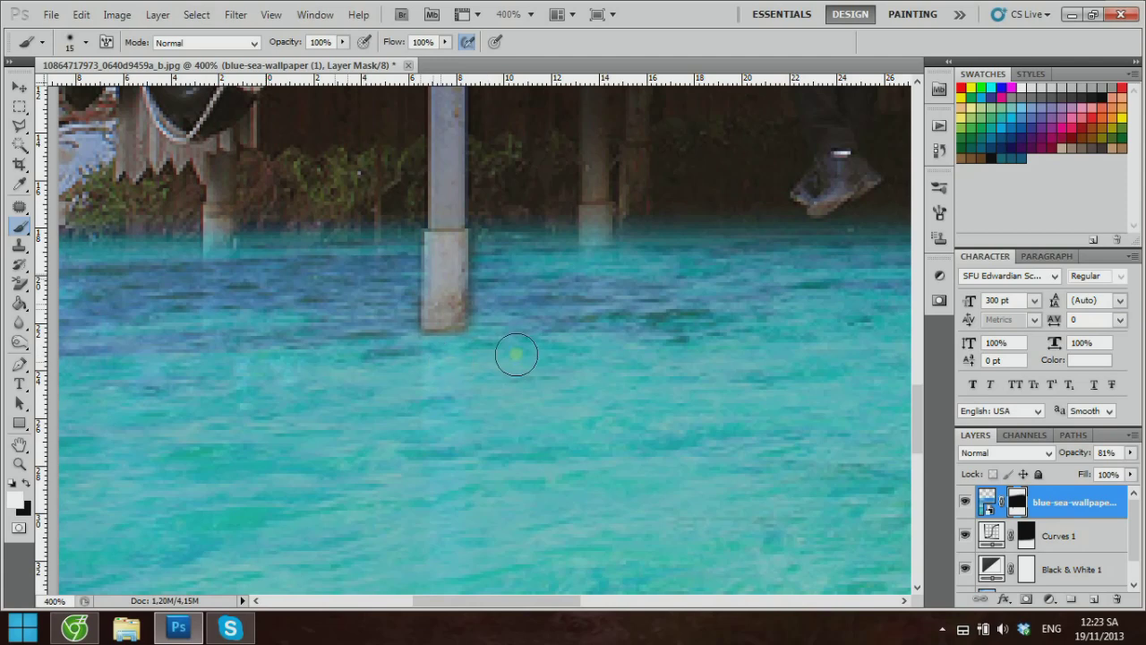
Reveal the bases of the two rear posts beside the left front post by painting the mask black at 62% flow
left_click(25, 481)
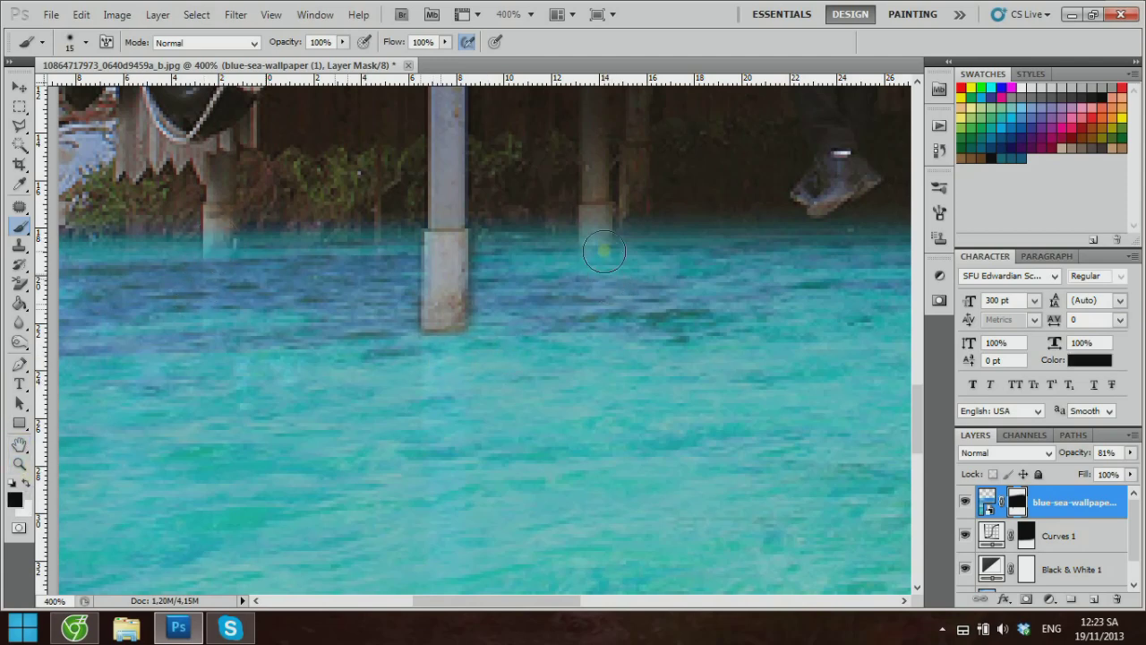
mouse_move(444, 42)
left_mouse_down()
mouse_move(442, 62)
mouse_move(419, 63)
left_mouse_up()
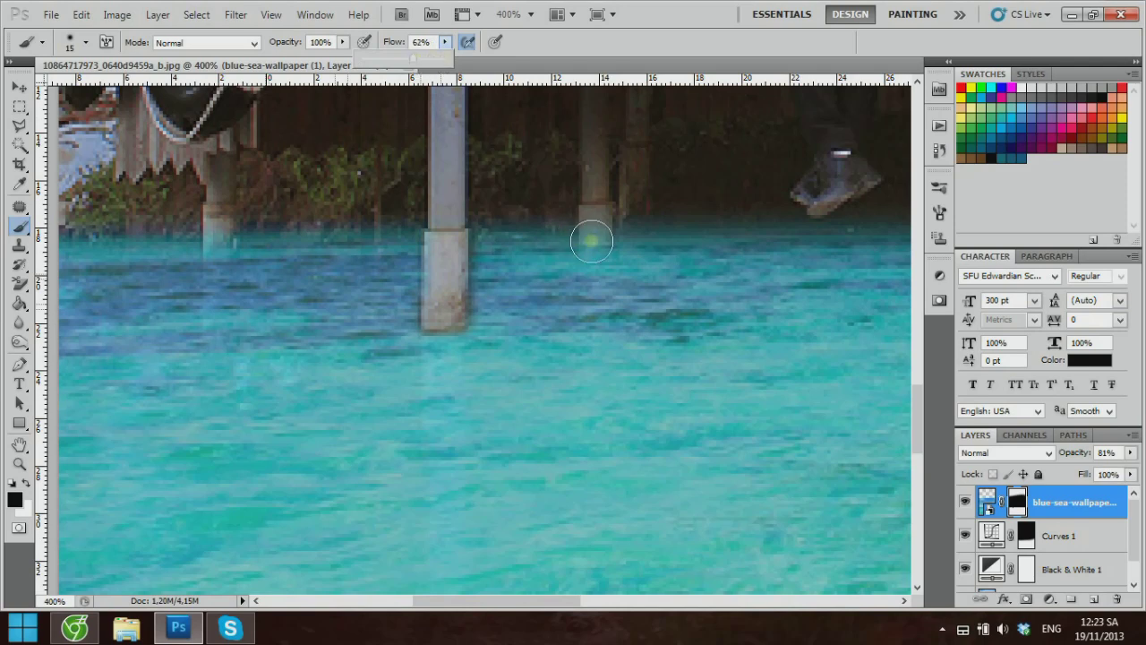
left_click(590, 239)
left_click_drag(200, 243, 220, 253)
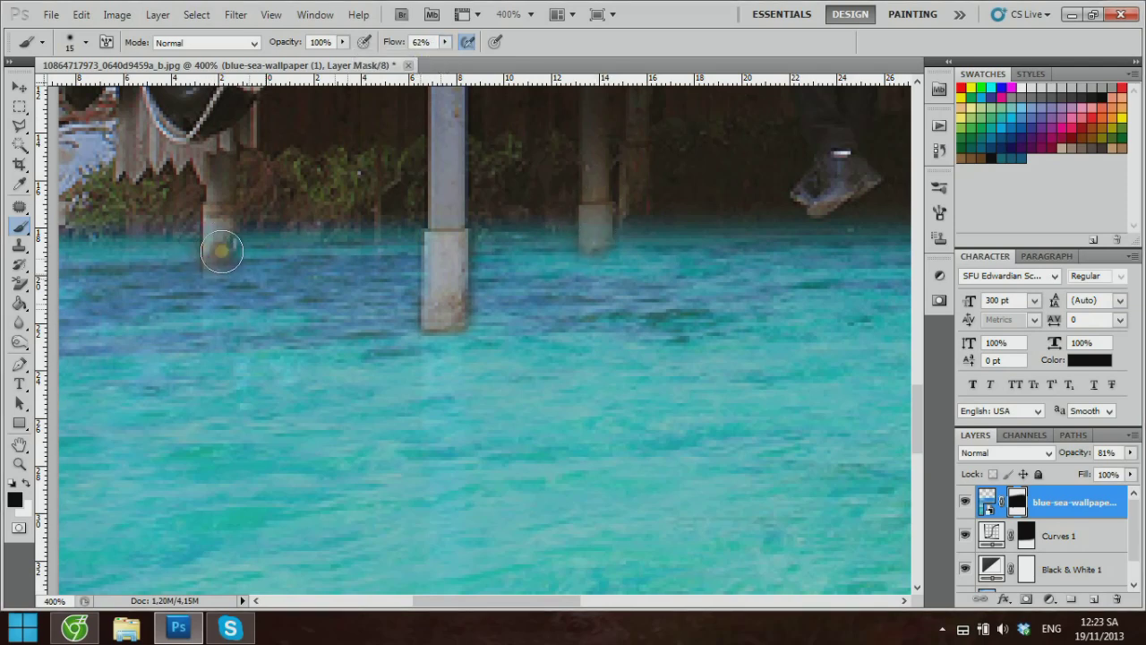
Reveal the right front pier post by painting the sea mask black, and restore the water below its base in white
left_click_drag(468, 609, 651, 609)
mouse_move(467, 232)
left_mouse_down()
mouse_move(474, 323)
mouse_move(461, 278)
left_mouse_up()
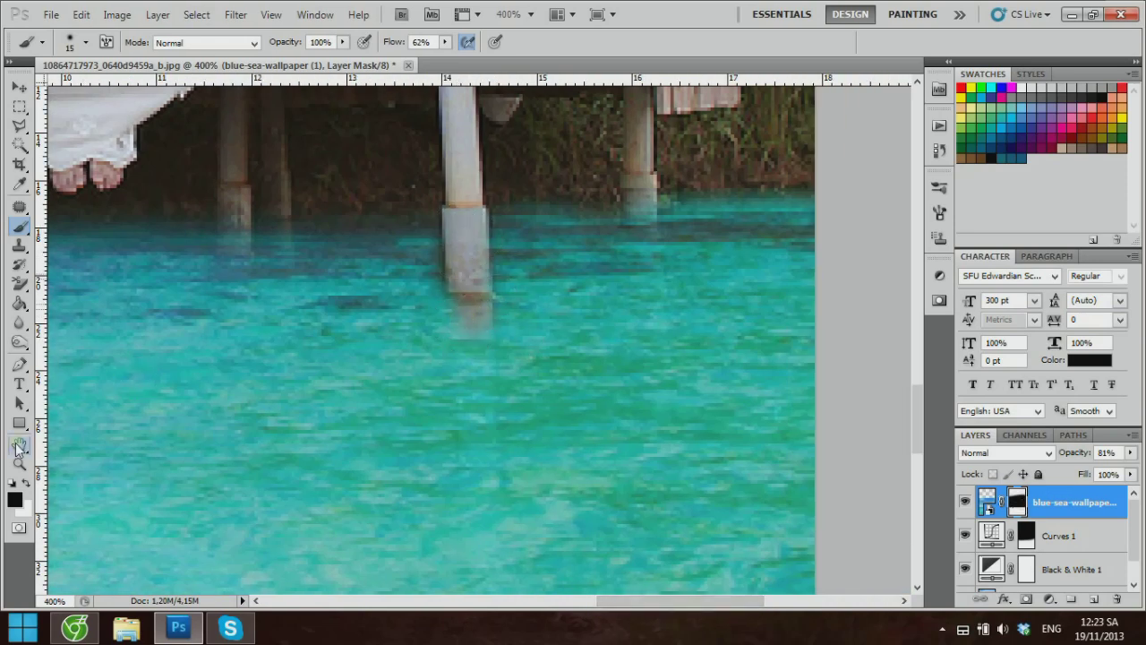
left_click(26, 484)
mouse_move(524, 341)
left_mouse_down()
mouse_move(531, 322)
mouse_move(409, 301)
mouse_move(417, 260)
mouse_move(289, 311)
left_mouse_up()
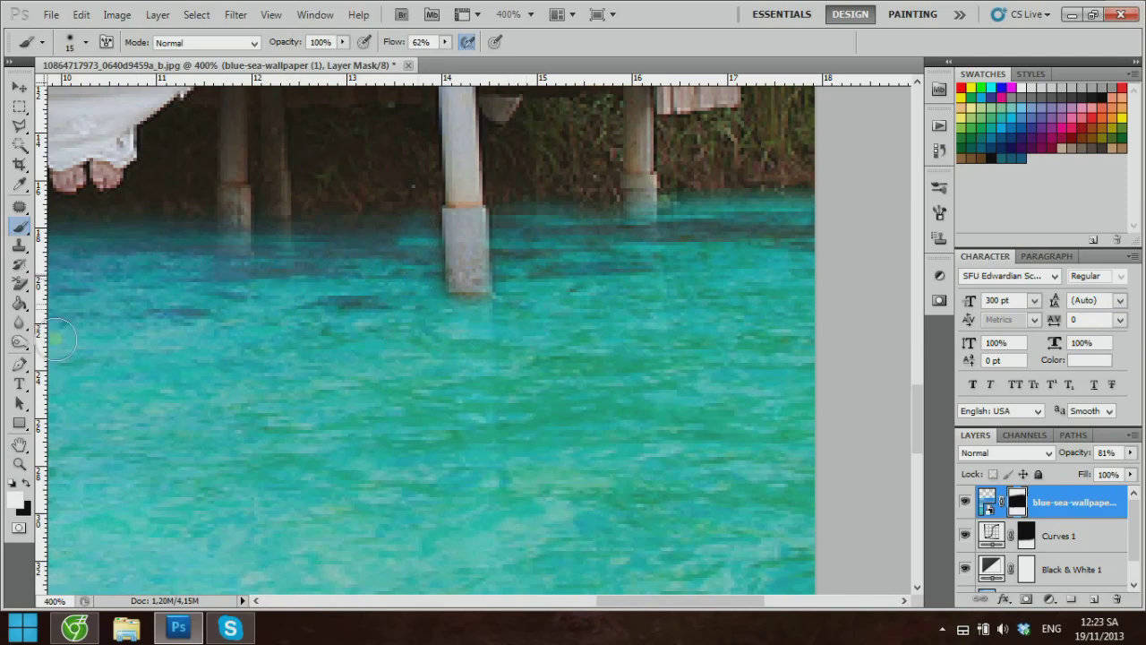
left_click(26, 483)
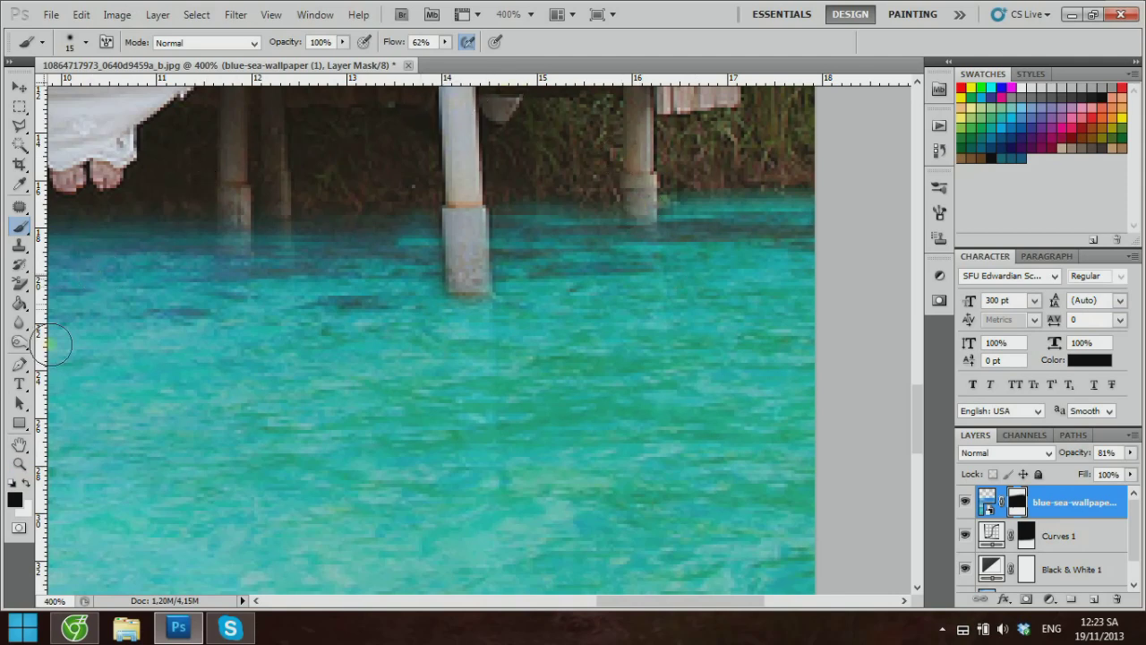
Touch up the sea mask in white around the left front pier post, and check the blend across the whole photo
left_click(19, 465)
right_click(319, 297)
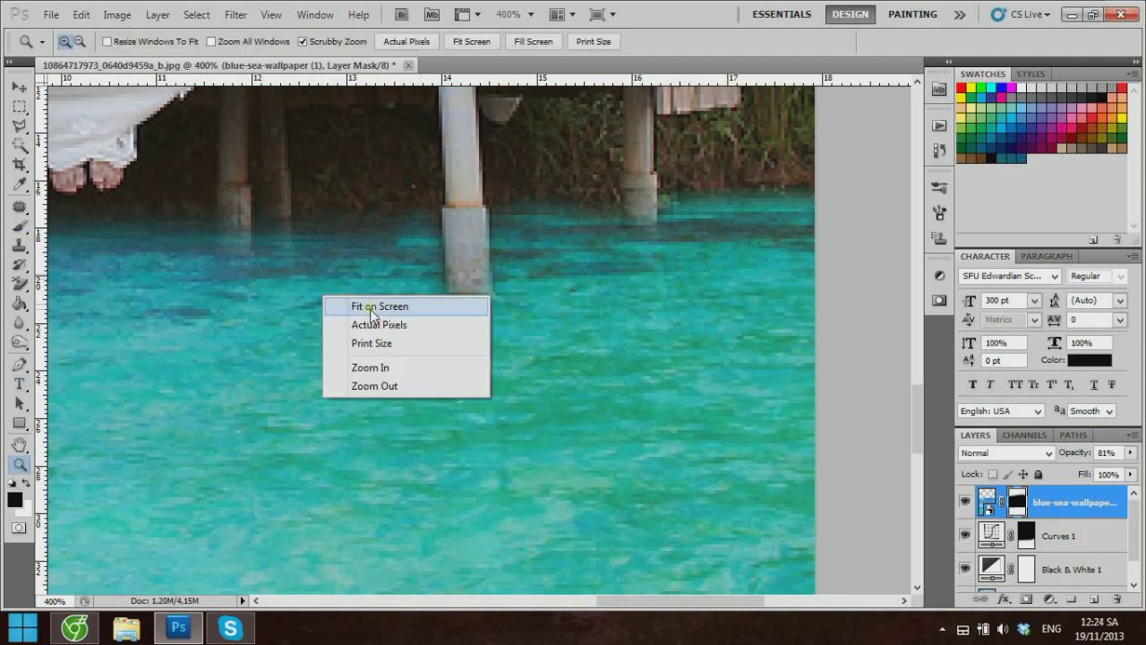
left_click(362, 304)
left_click(529, 531)
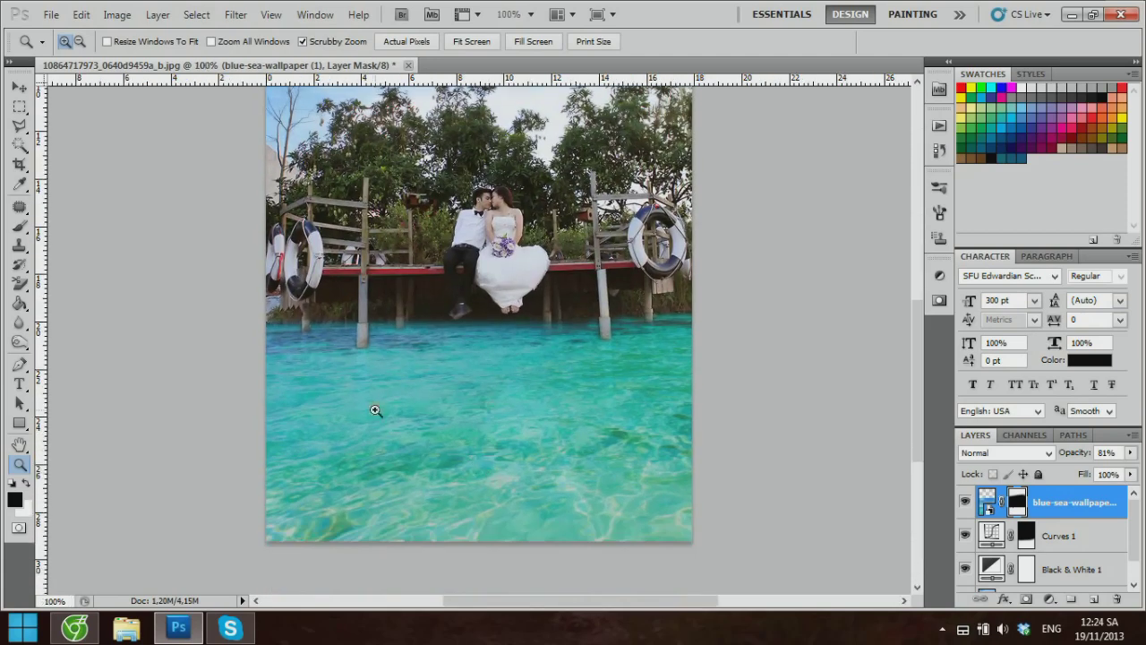
left_click(332, 347)
left_click(457, 345)
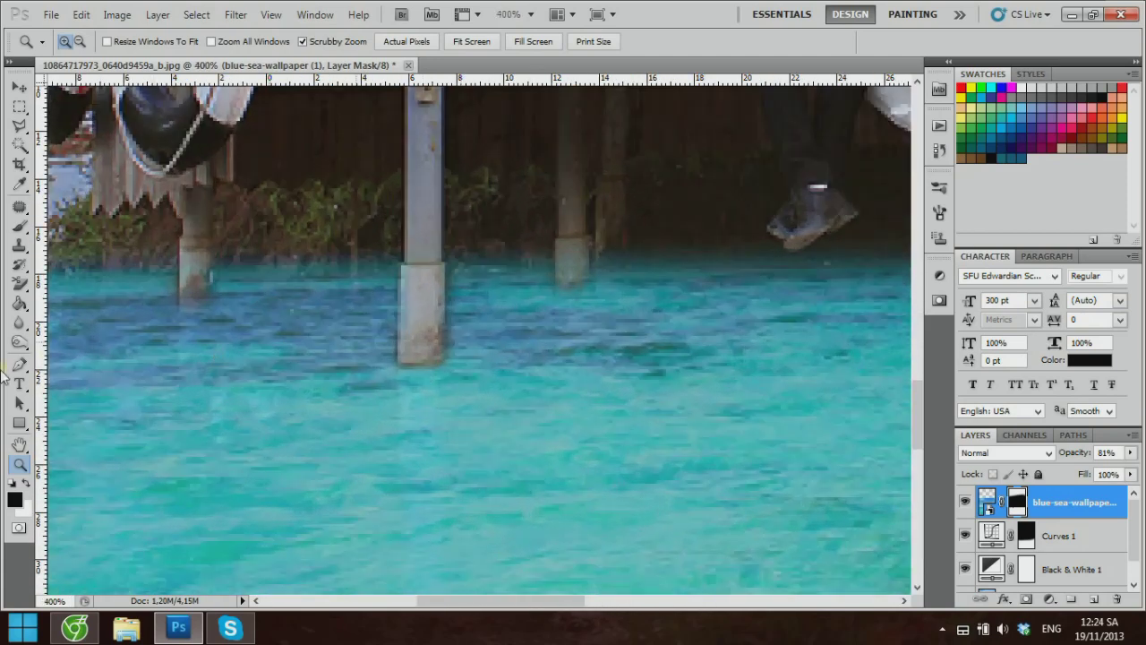
left_click(26, 484)
left_click(19, 224)
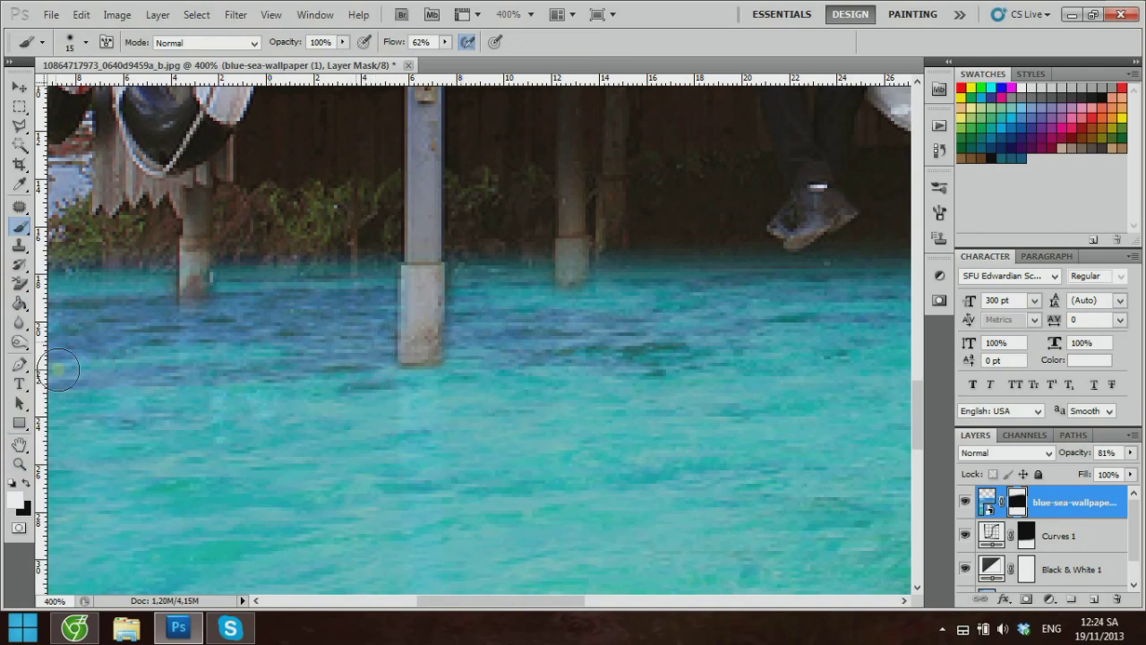
left_click(20, 463)
right_click(548, 317)
left_click(578, 330)
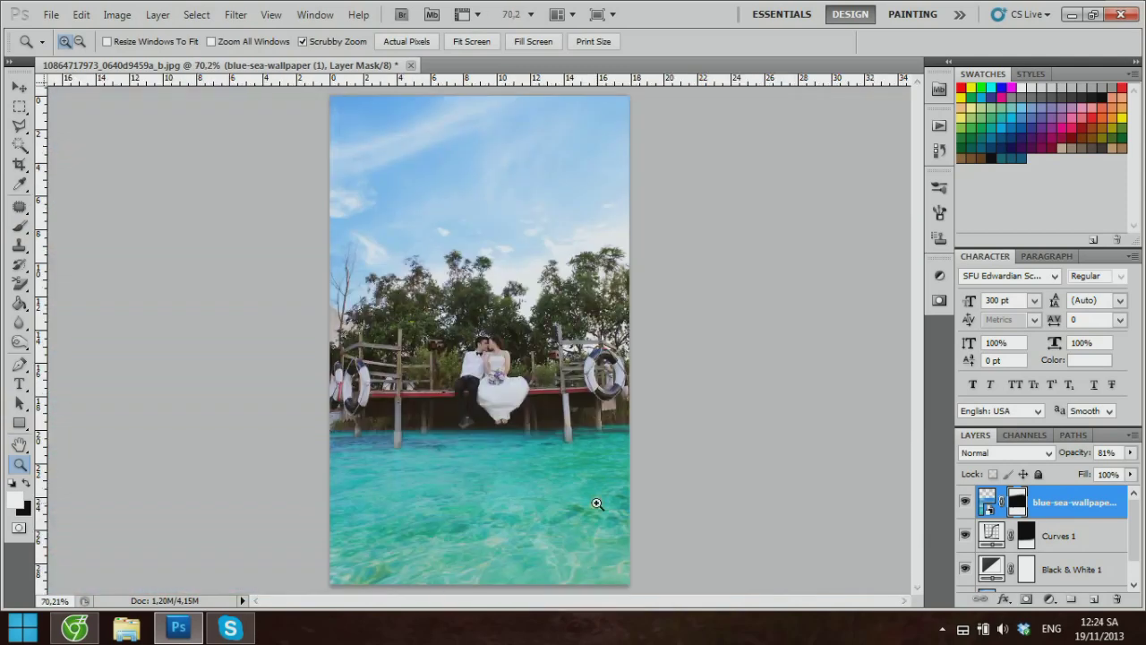
left_click(497, 488)
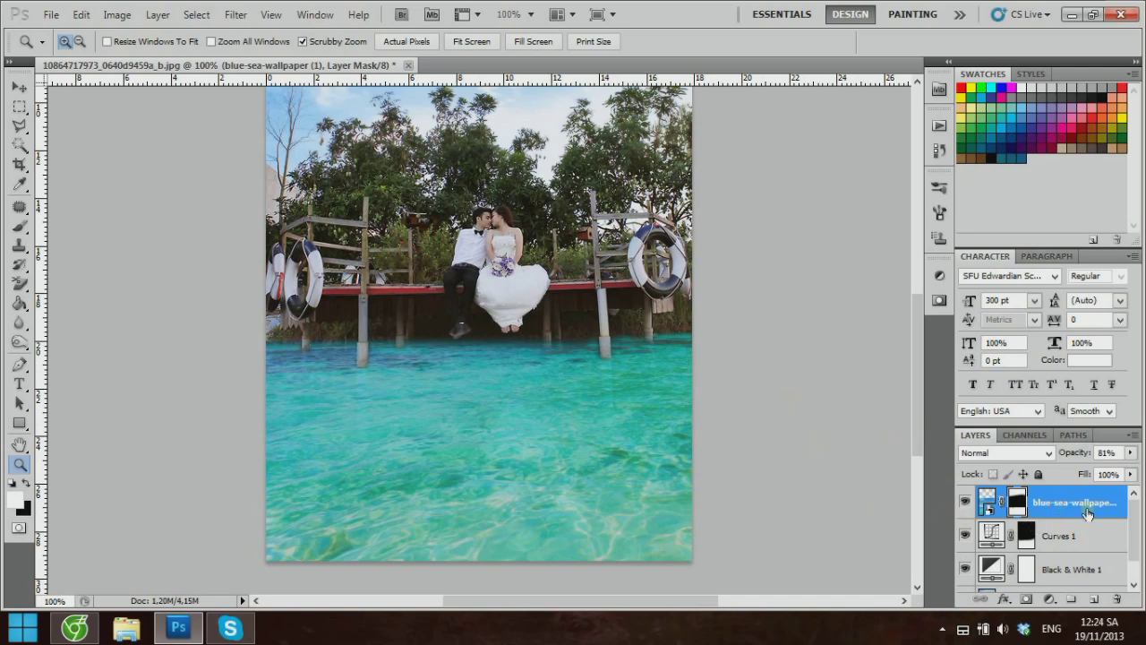
Copy a full-width rectangular area of the Background layer, from the sky down to the waterline, onto a new layer
scroll(1059, 549, "down", 1)
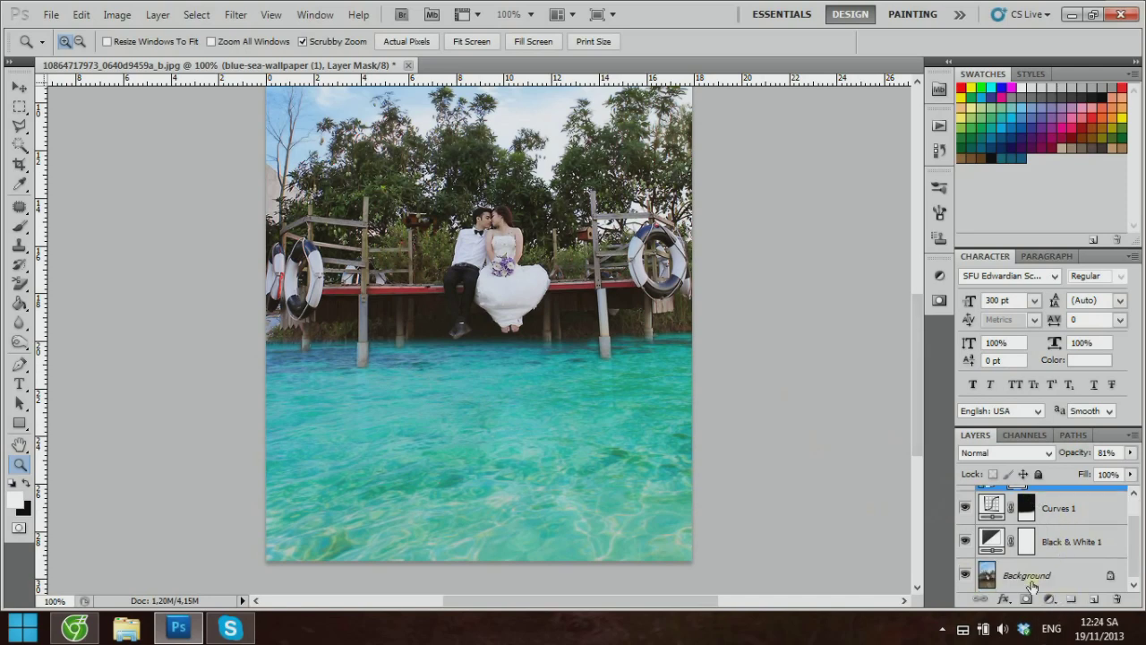
left_click(1032, 578)
scroll(410, 269, "up", 3)
scroll(289, 297, "up", 1)
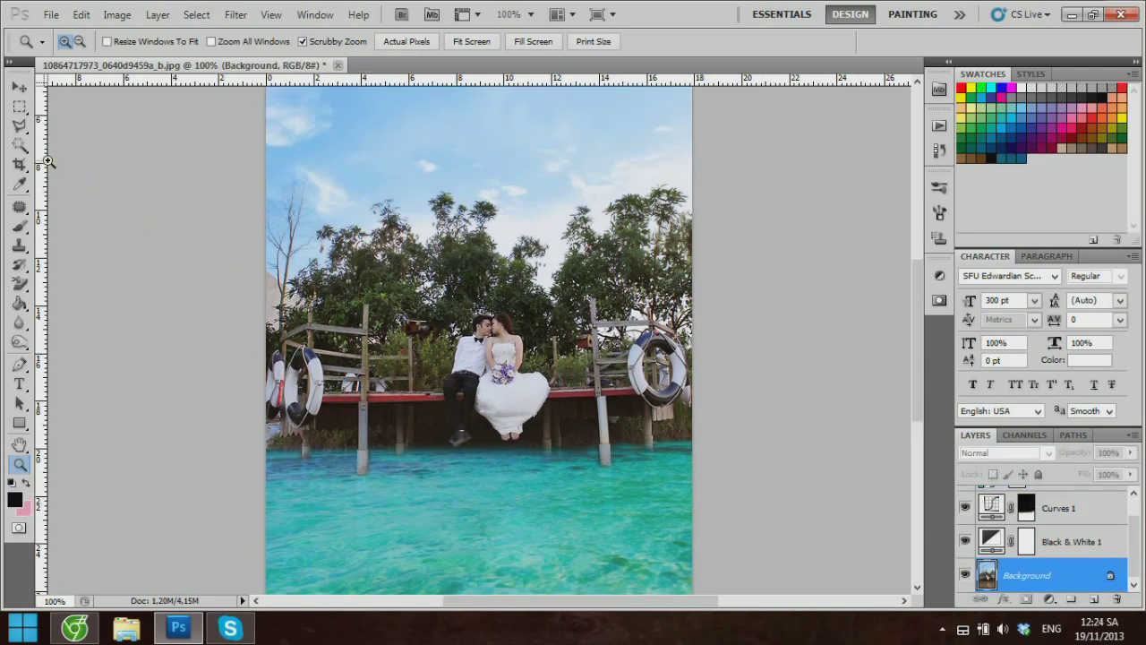
left_click(19, 107)
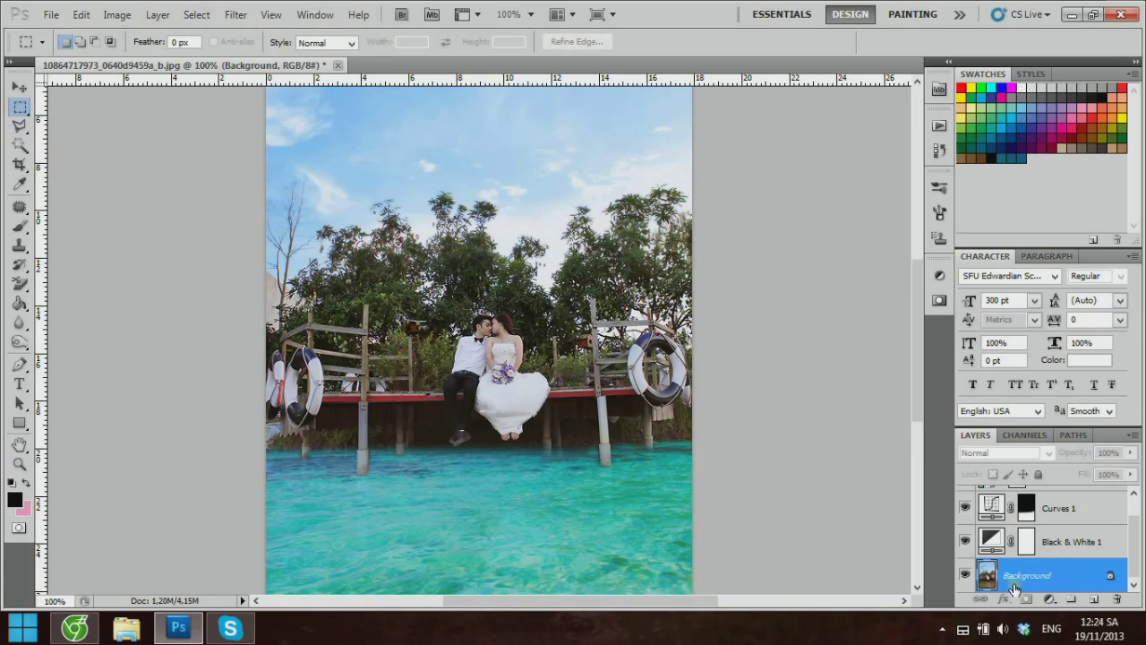
left_click_drag(544, 266, 838, 462)
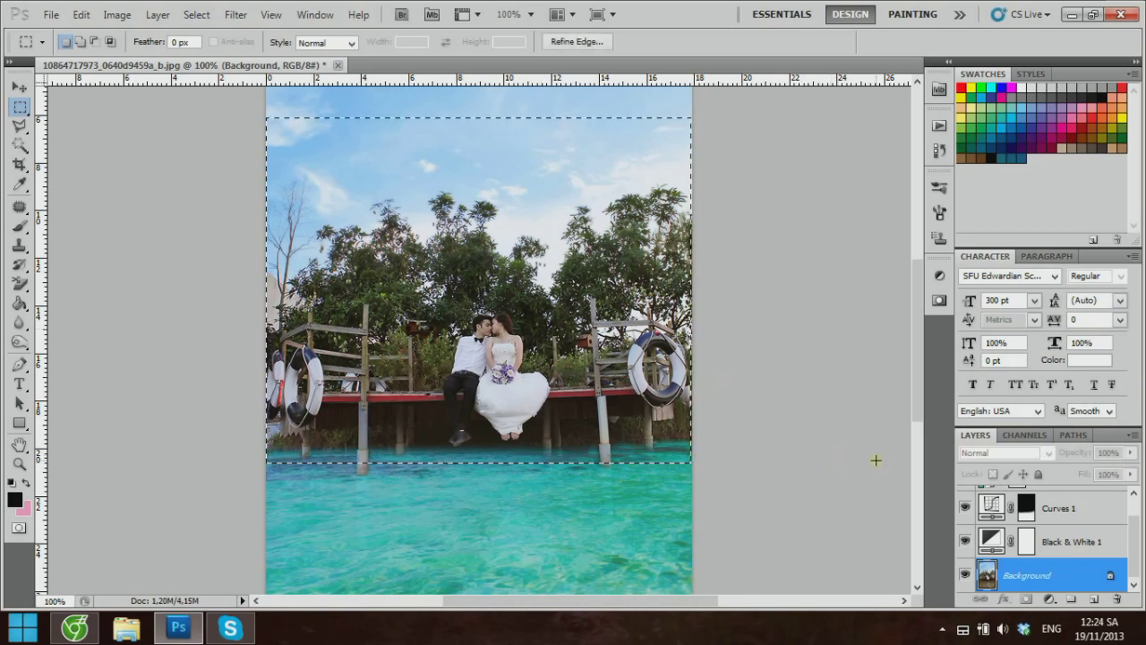
key("ctrl+j")
key("ctrl+z")
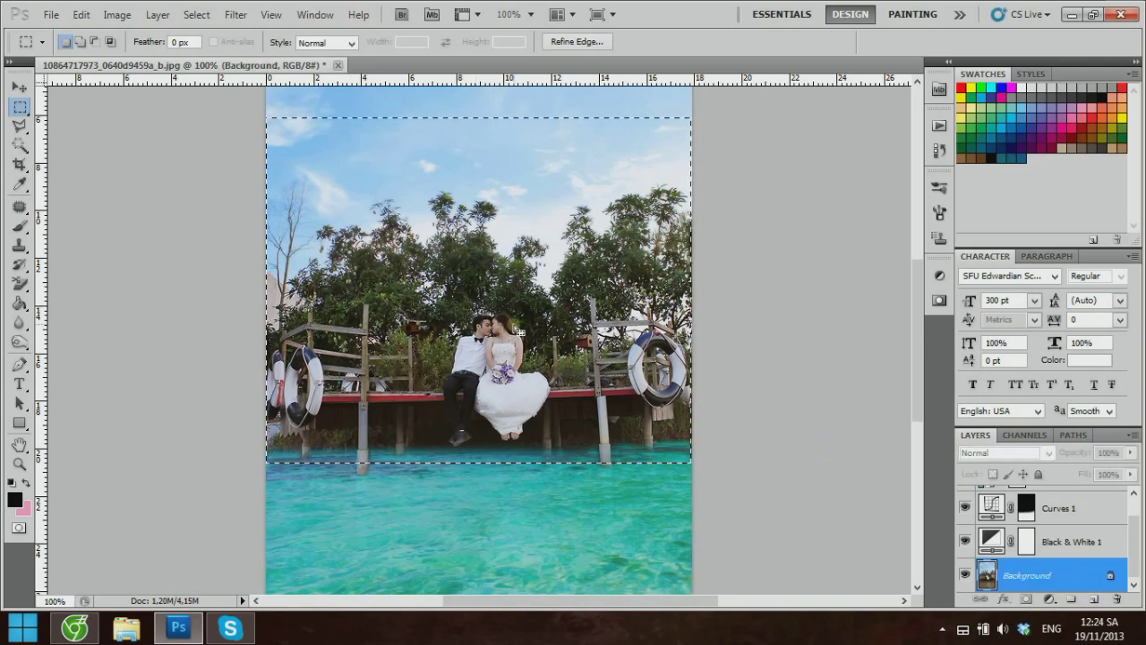
key("ctrl+j")
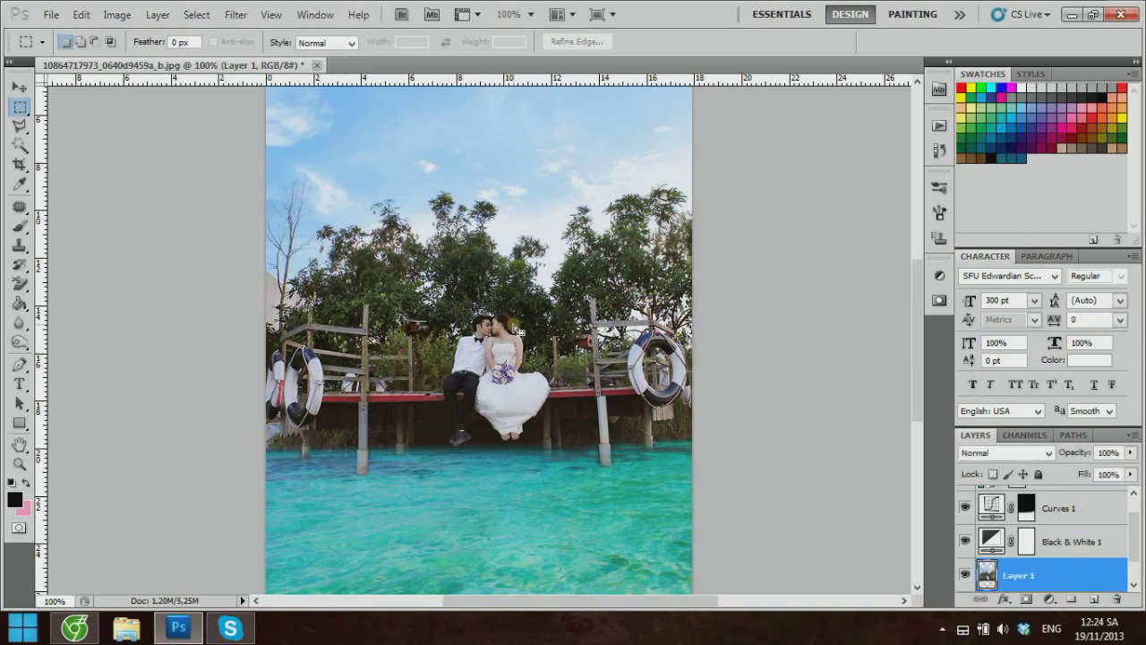
Flip the copied scene layer vertically and move it straight down below the waterline as a reflection of the pier and couple
scroll(519, 331, "down", 4)
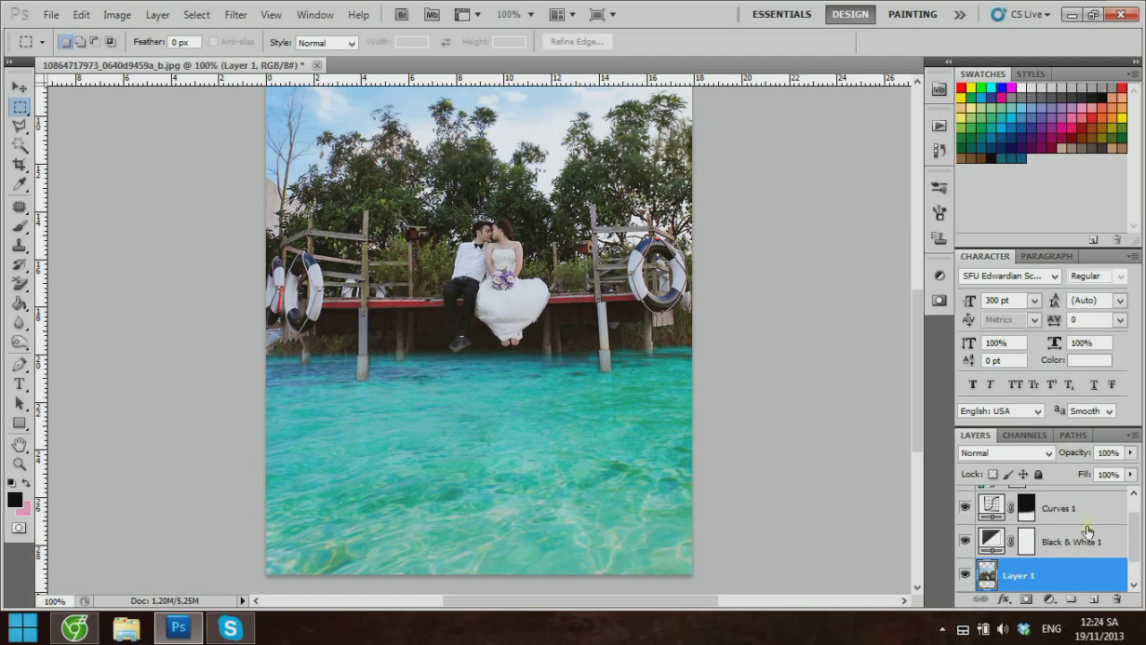
scroll(1075, 569, "down", 1)
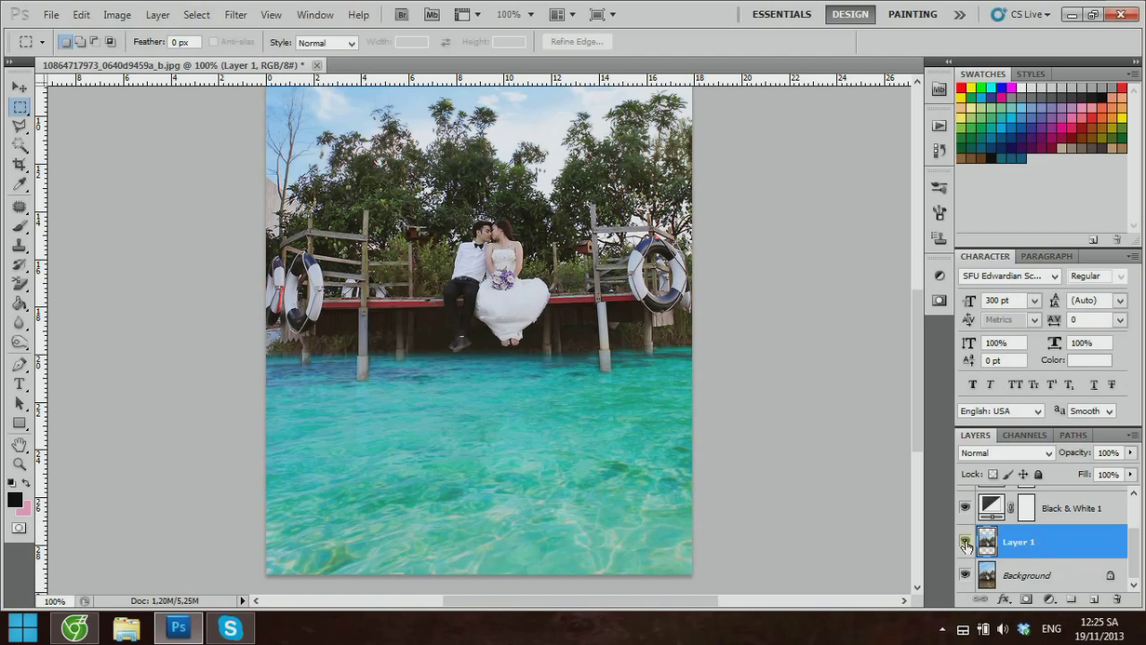
key("ctrl+t")
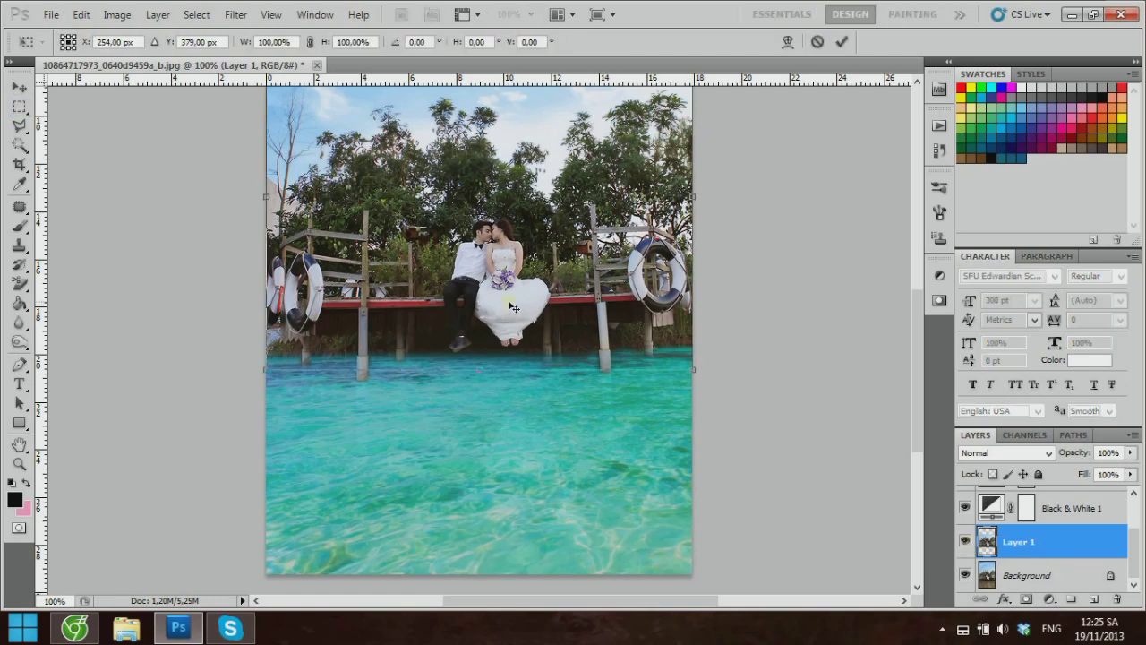
right_click(555, 162)
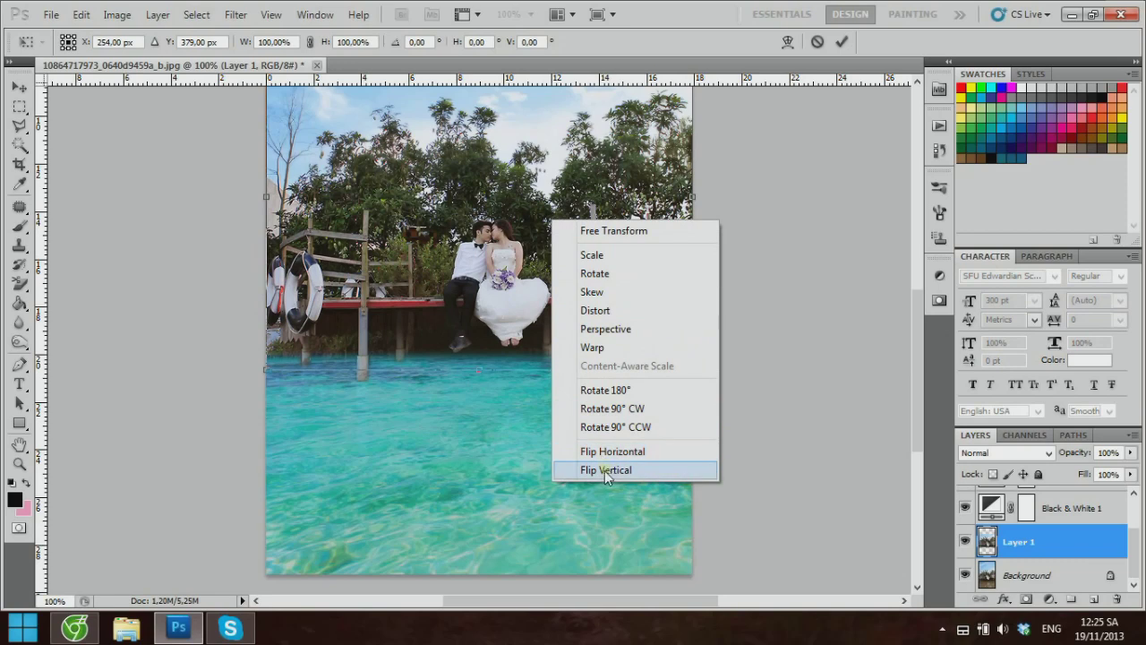
left_click(558, 164)
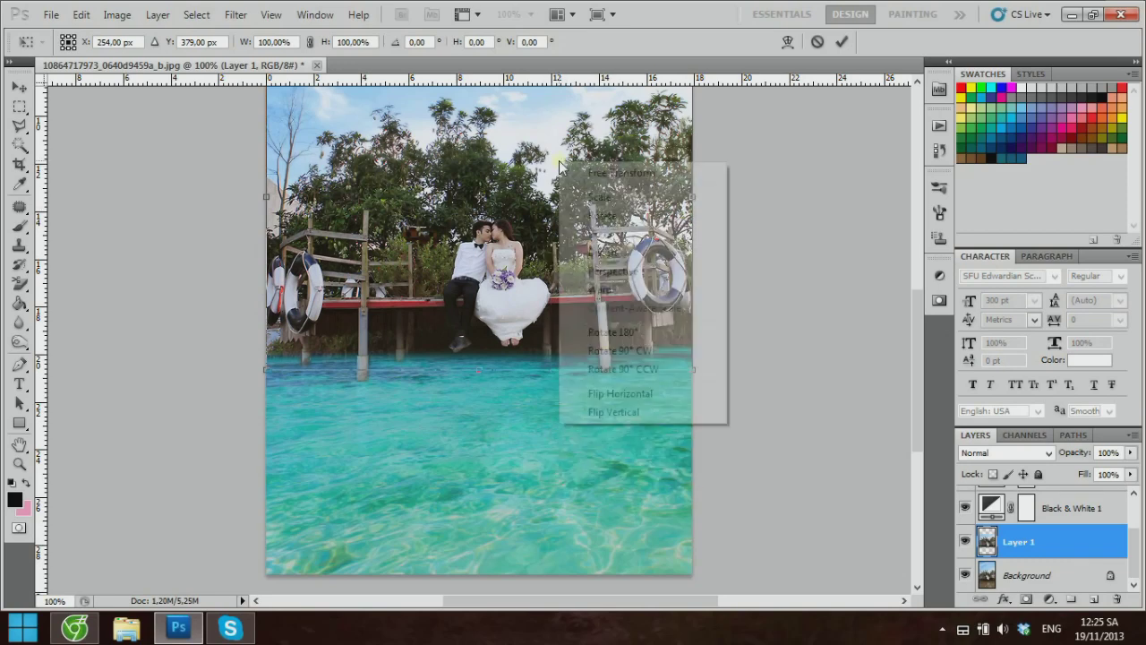
left_click(649, 411)
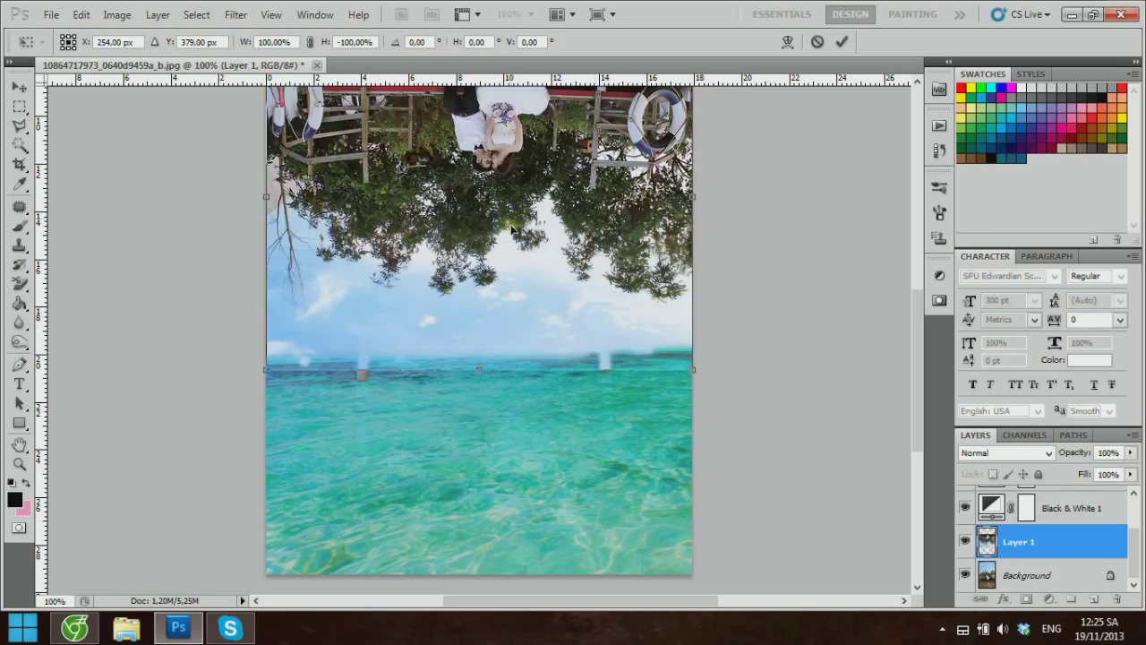
left_click_drag(527, 130, 520, 473)
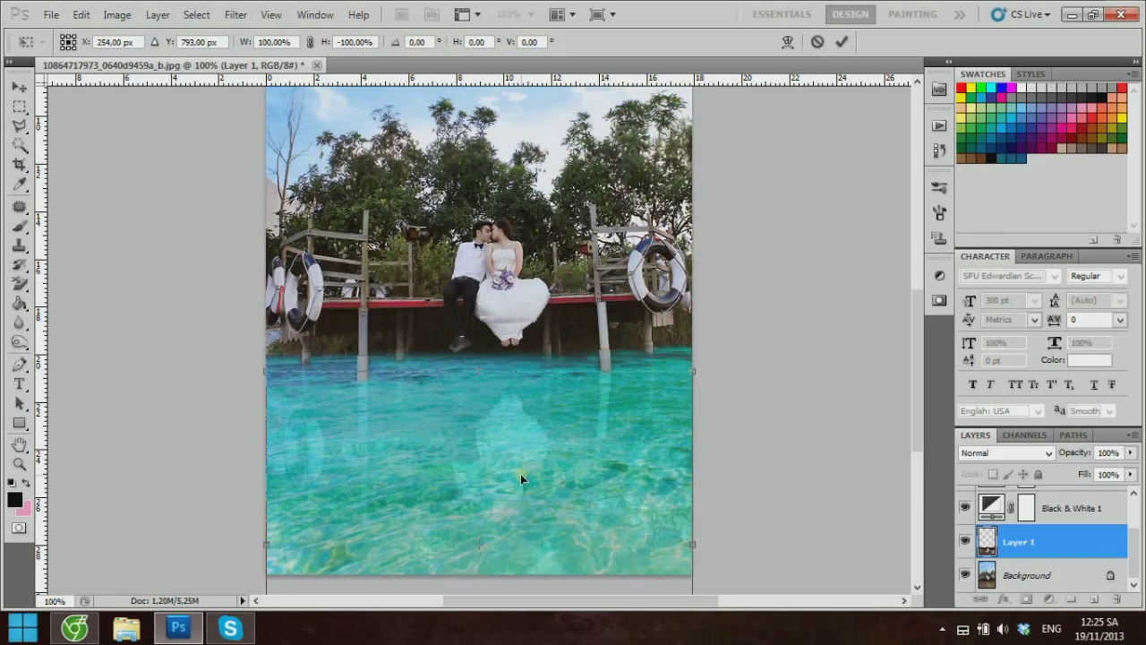
key("Return")
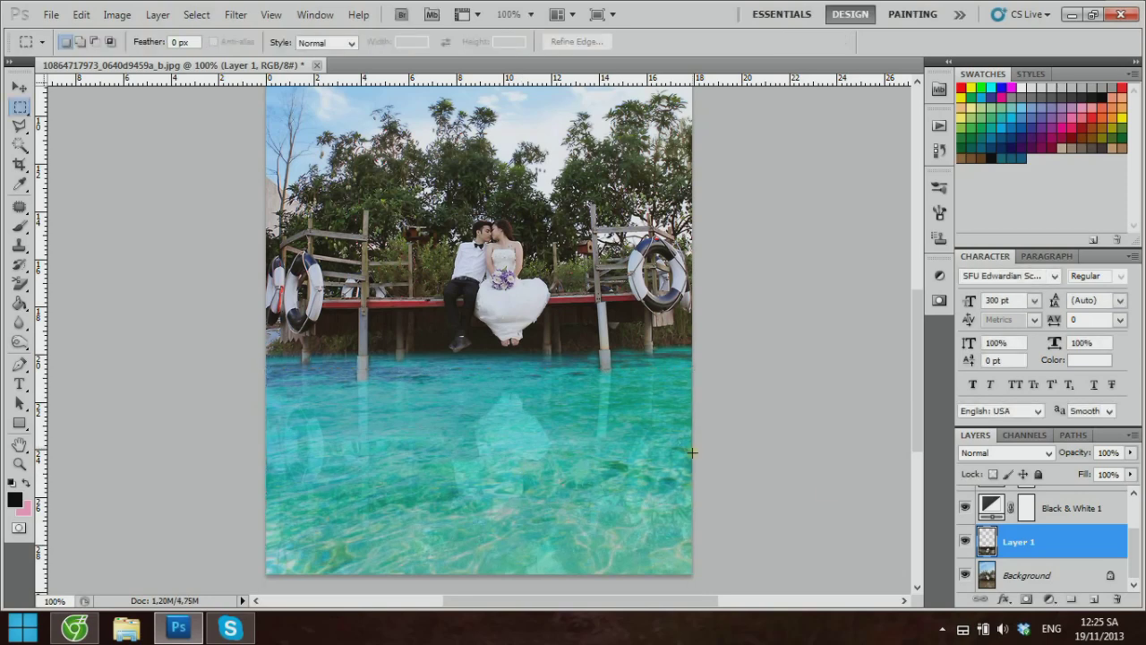
Mask out the front post reflections on the flipped layer with a 70 px black brush, and lower the layer's opacity to 78%
left_click(1025, 599)
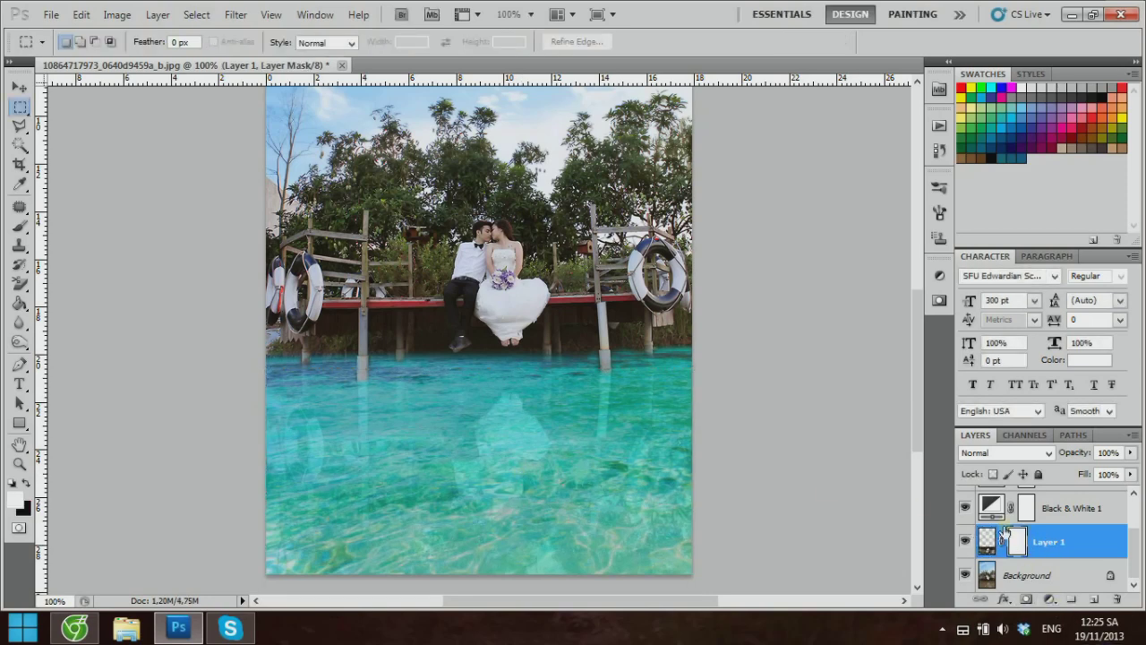
left_click(20, 225)
left_click(28, 484)
left_click(26, 485)
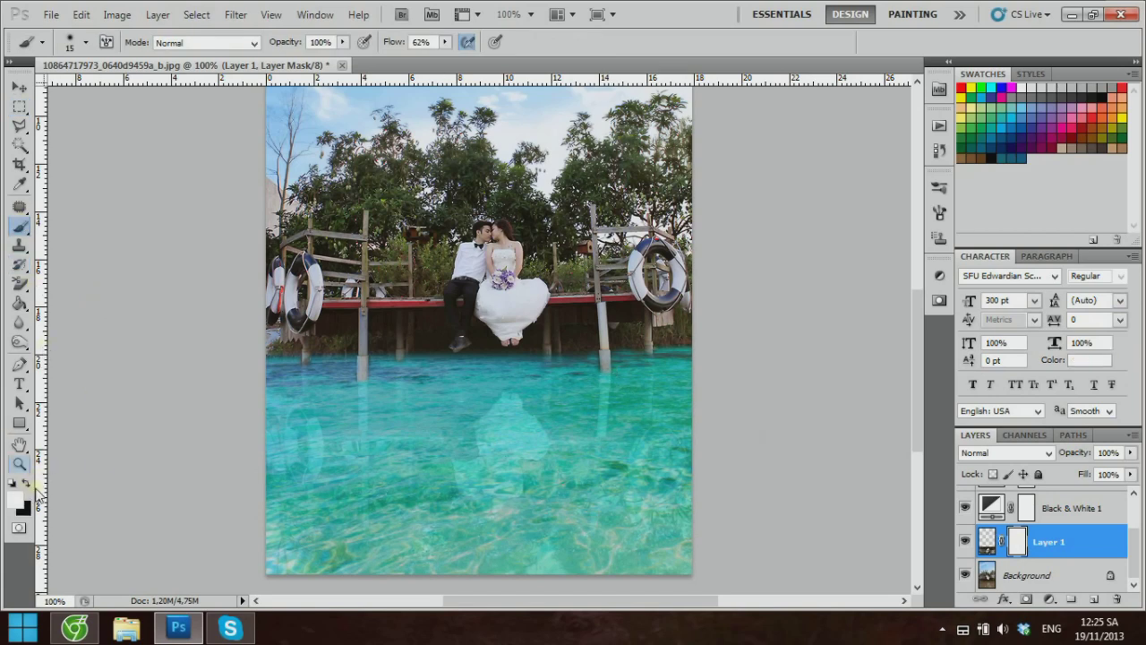
left_click(26, 485)
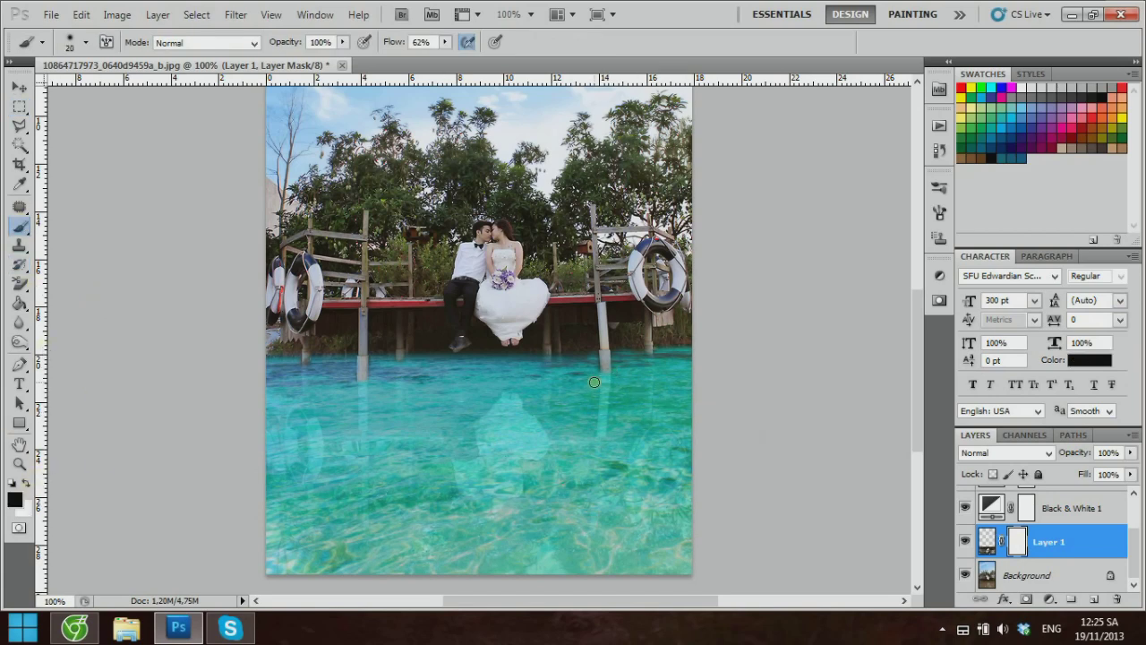
key("bracketright")
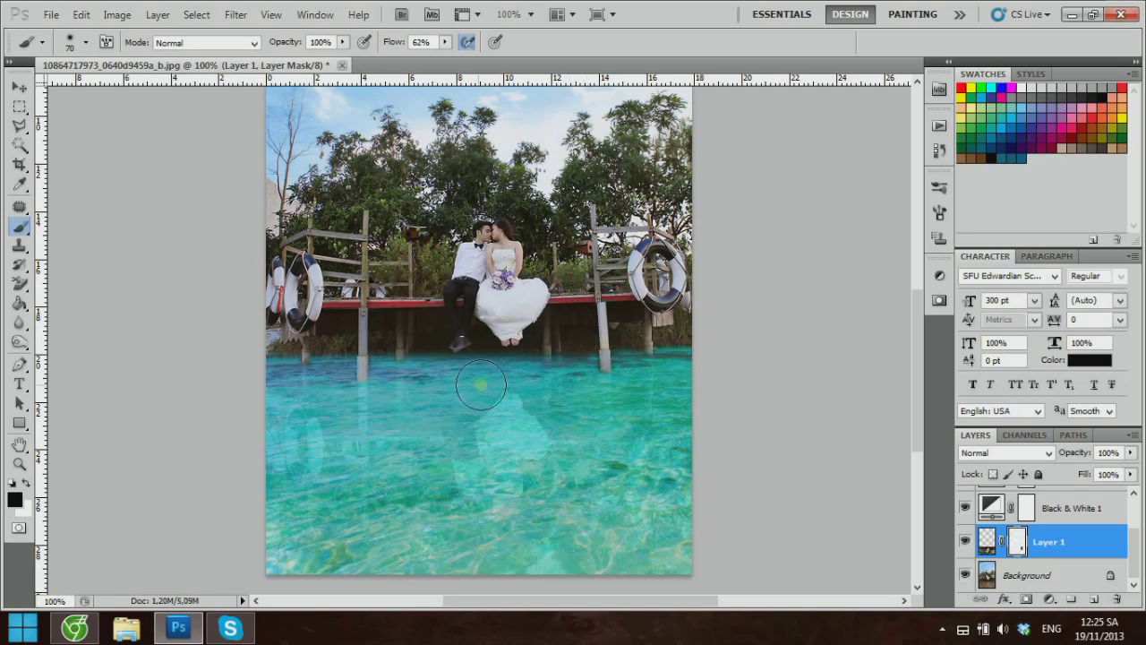
left_click(385, 407)
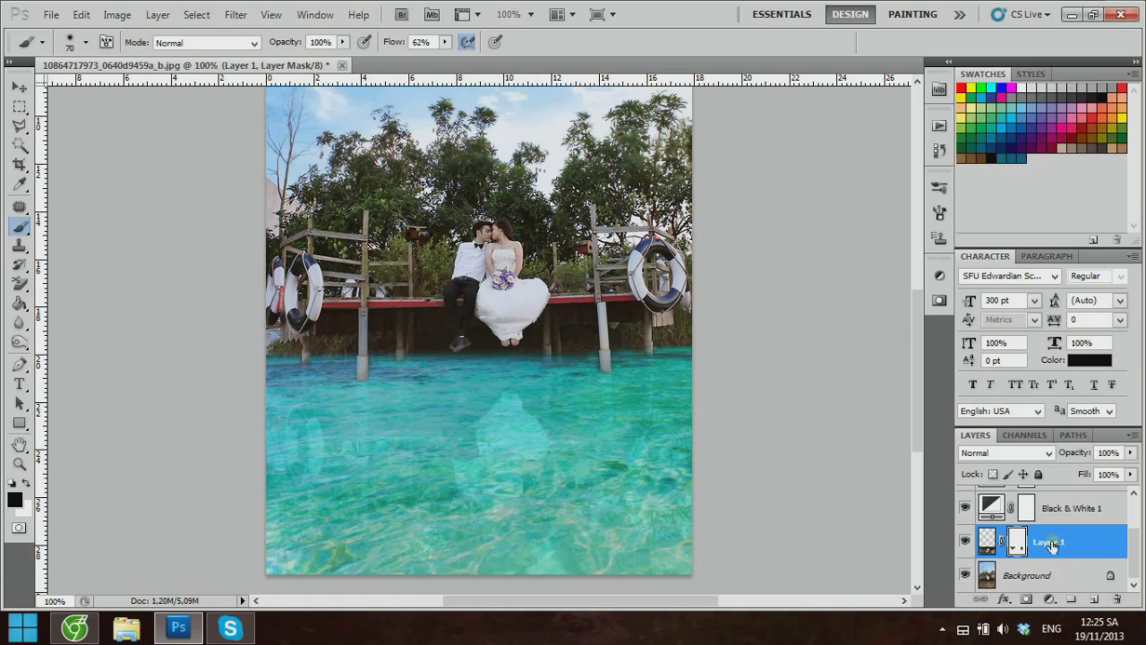
left_click(1129, 453)
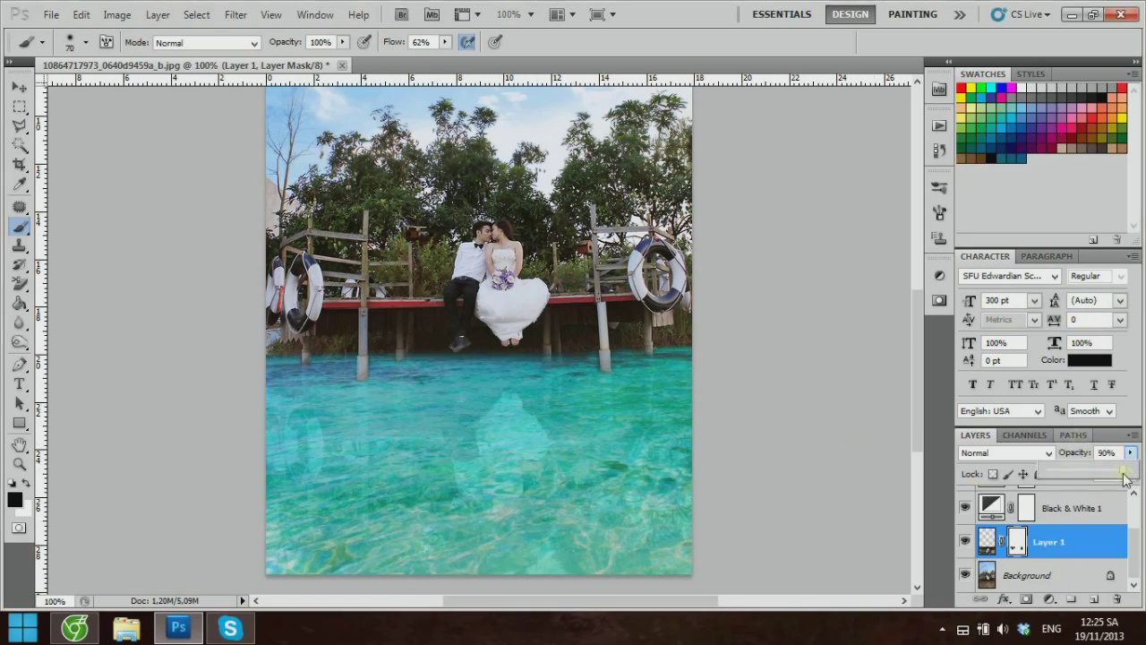
left_click(1082, 538)
Add an empty layer above the blue-sea-wallpaper layer and clip it to that layer
scroll(1080, 536, "up", 2)
left_click(1074, 508)
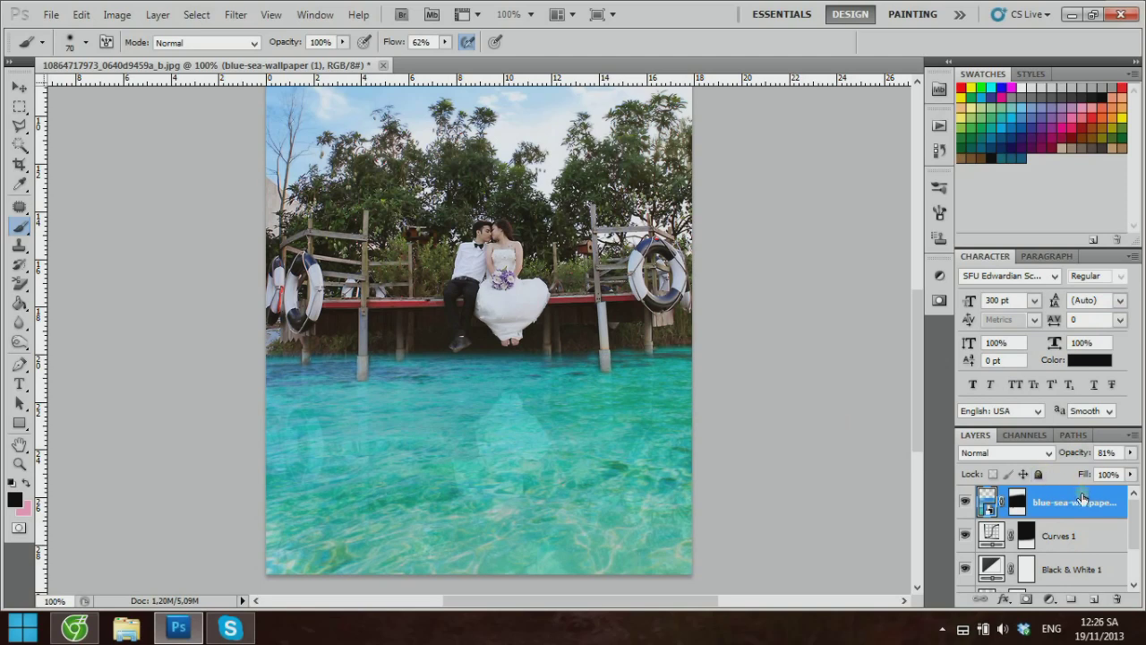
left_click(1094, 598)
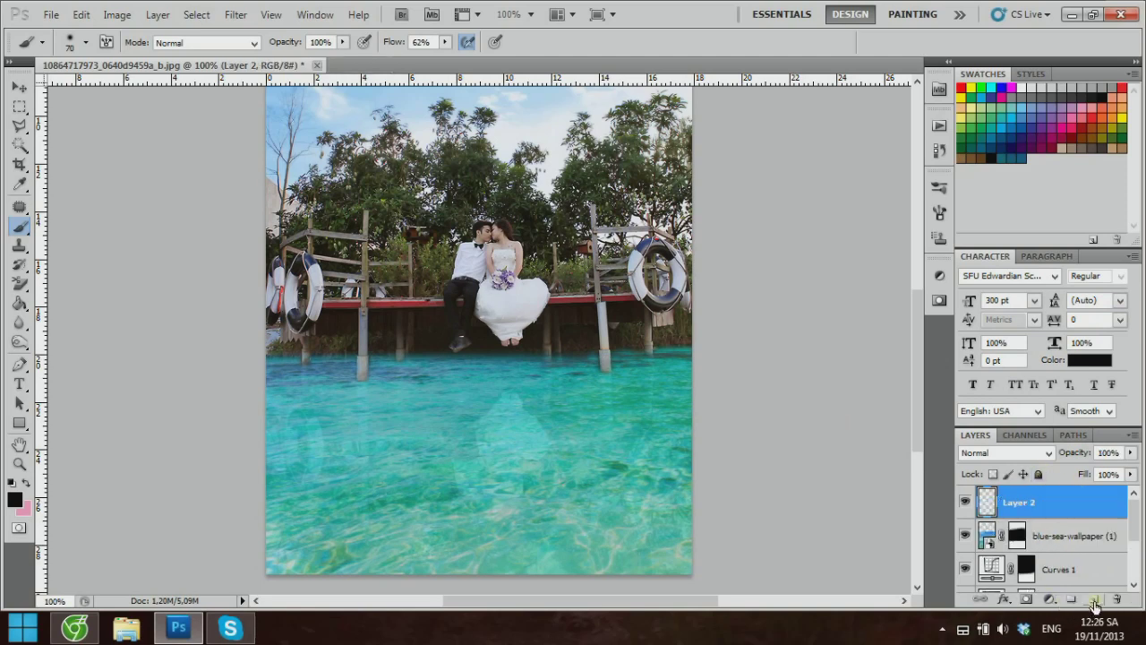
left_click(1034, 543)
left_click(966, 536)
left_click(965, 536)
left_click(966, 535)
left_click(966, 535)
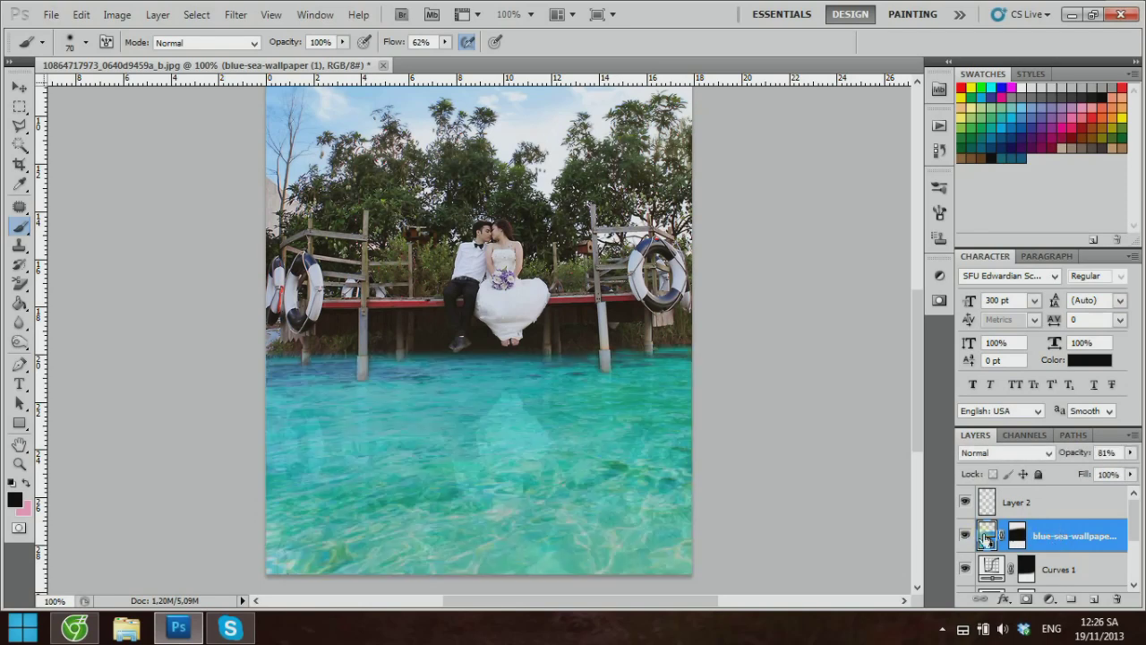
left_click(1059, 512)
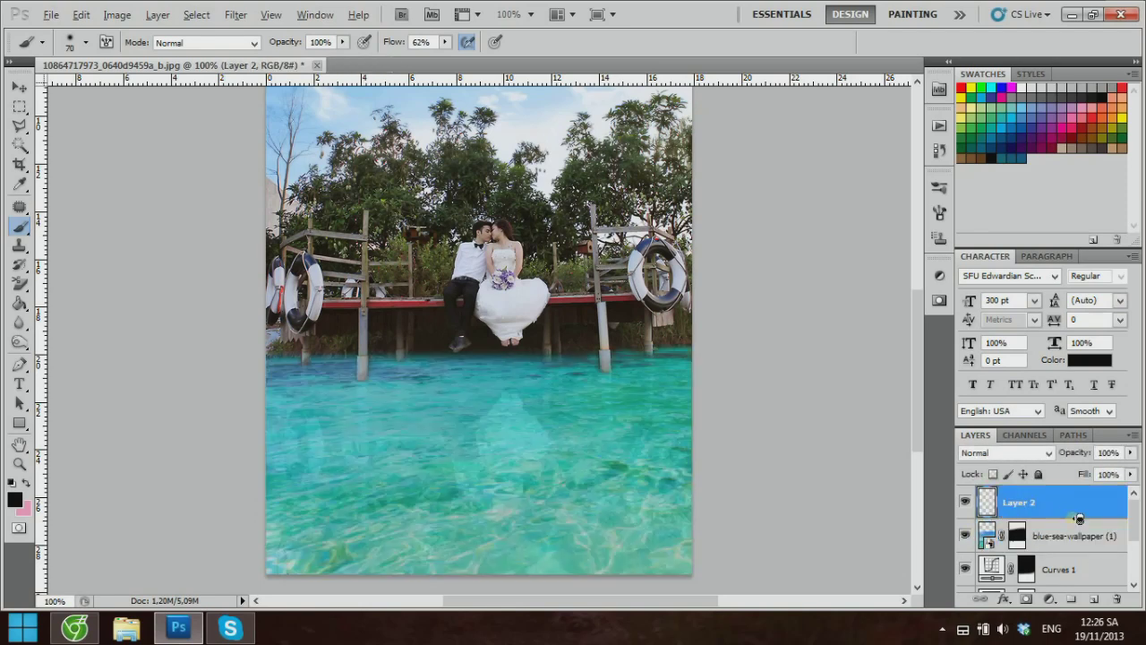
left_click(1079, 519, "alt")
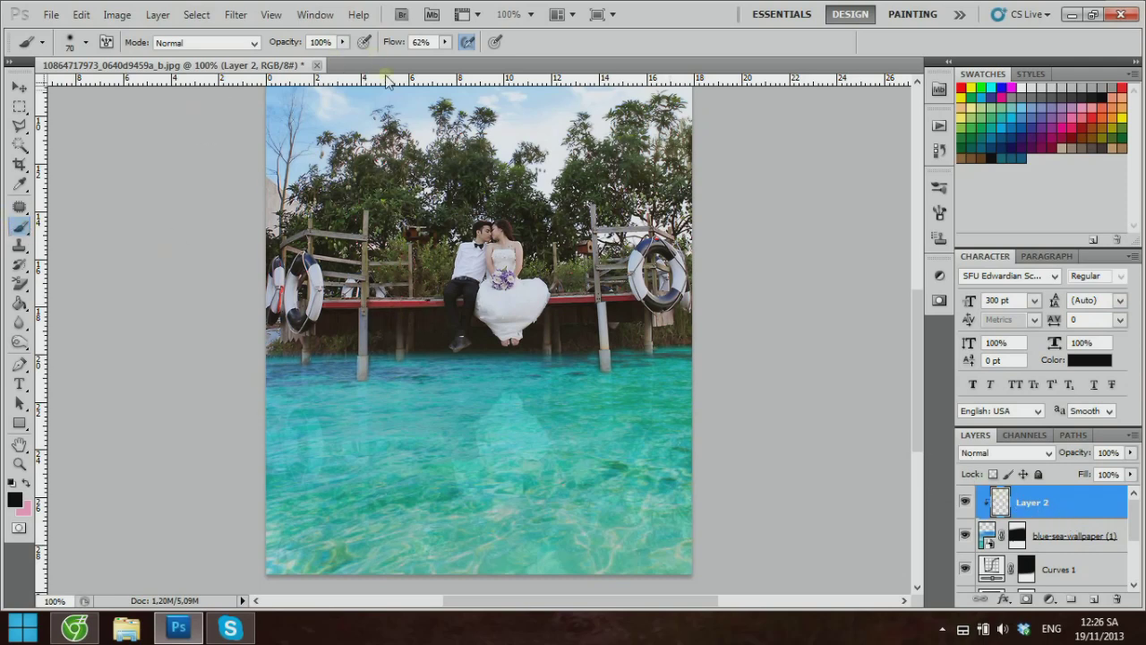
Paint a black shadow on the water beneath the pier with a 106 px brush at 50% flow, and reduce the shadow layer's opacity to 58%
right_click(515, 351)
left_click(515, 325)
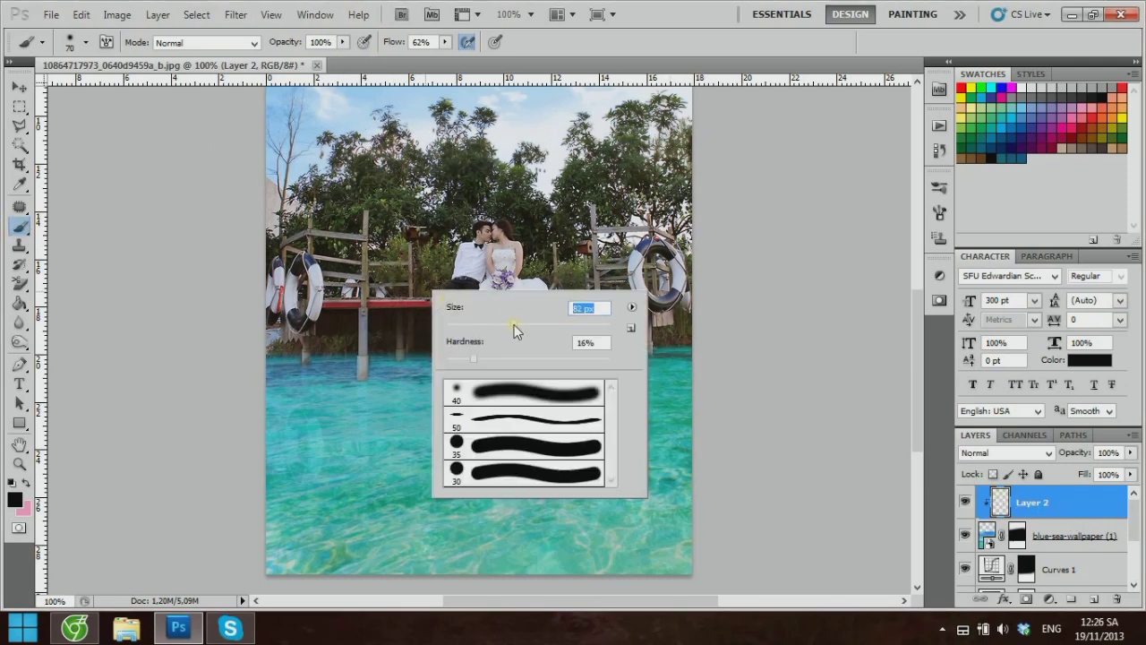
left_click(449, 54)
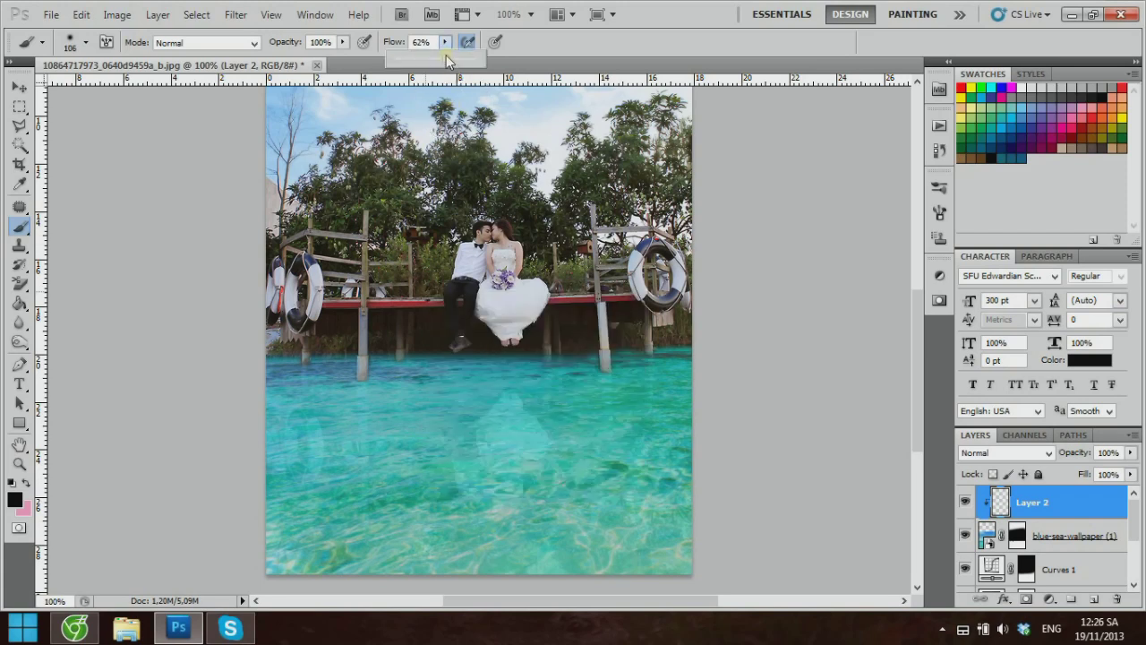
left_click_drag(446, 57, 435, 56)
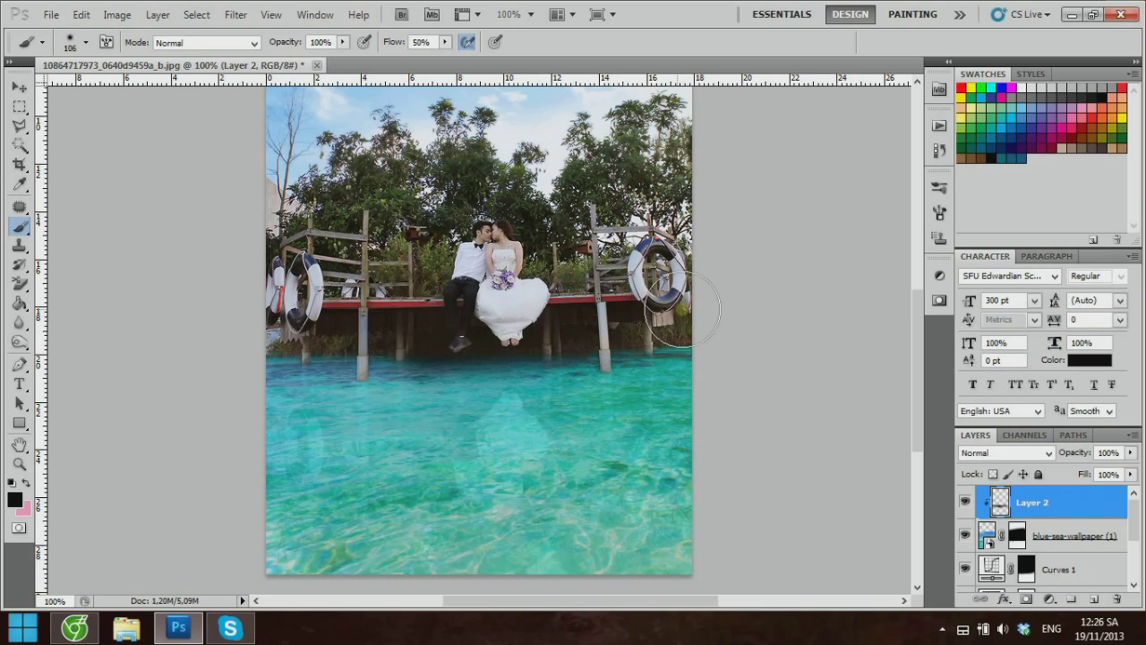
left_click_drag(384, 327, 298, 307)
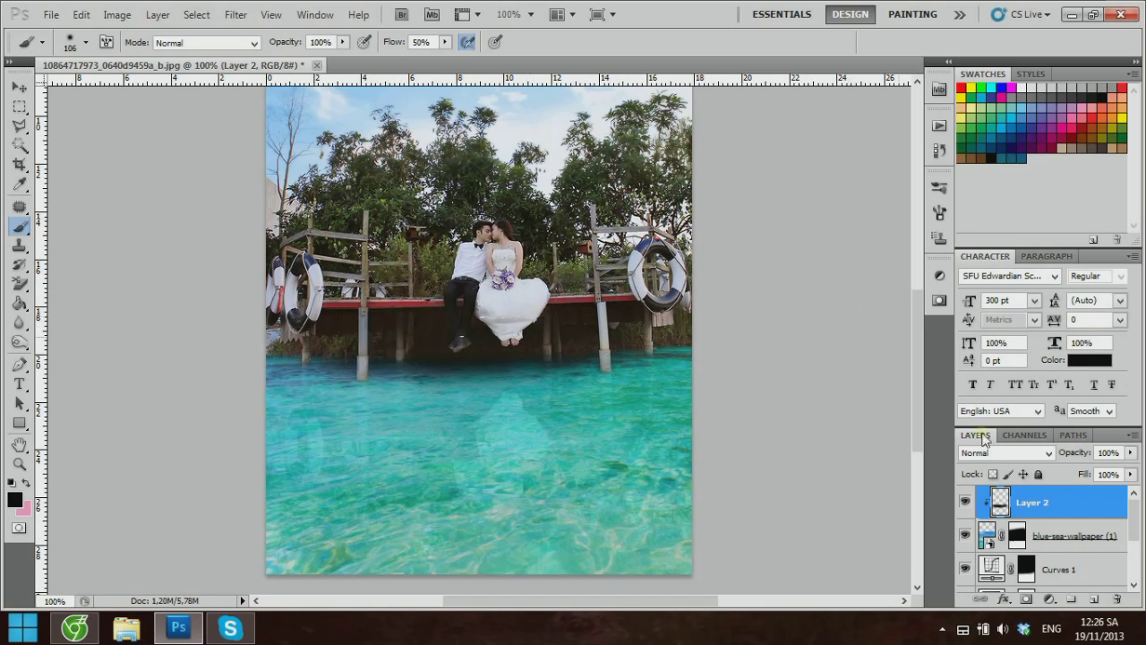
left_click(1130, 452)
left_click_drag(1133, 475, 1095, 470)
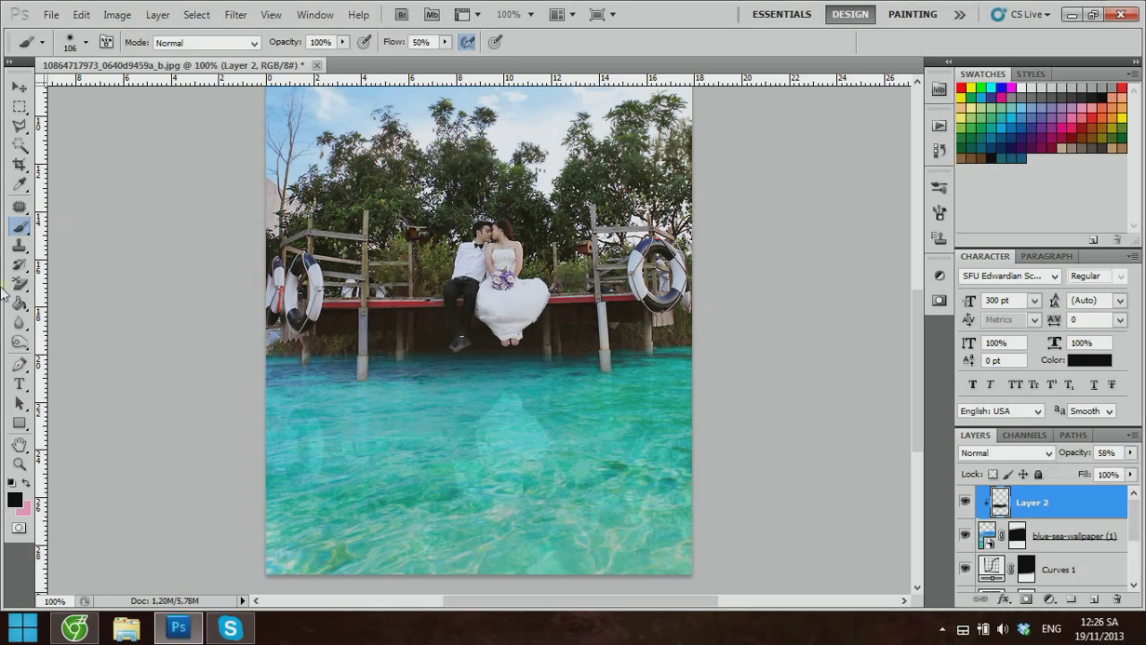
Select the flipped reflection layer and toggle its visibility to compare the water with and without the reflection
left_click(19, 463)
right_click(408, 247)
left_click(429, 254)
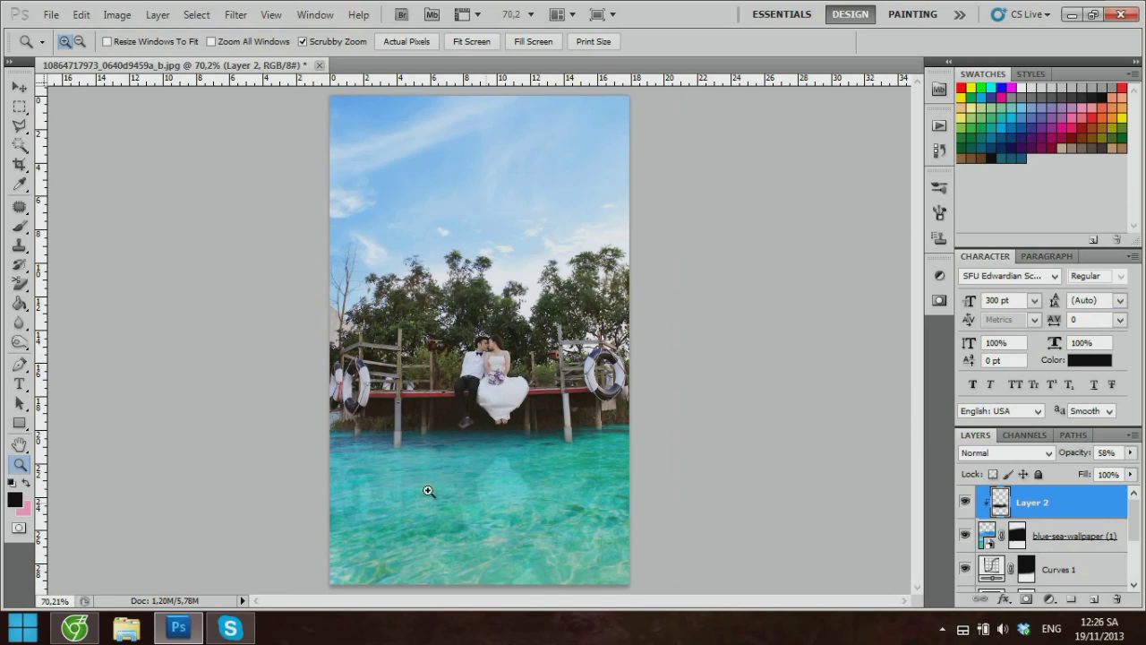
left_click(488, 531)
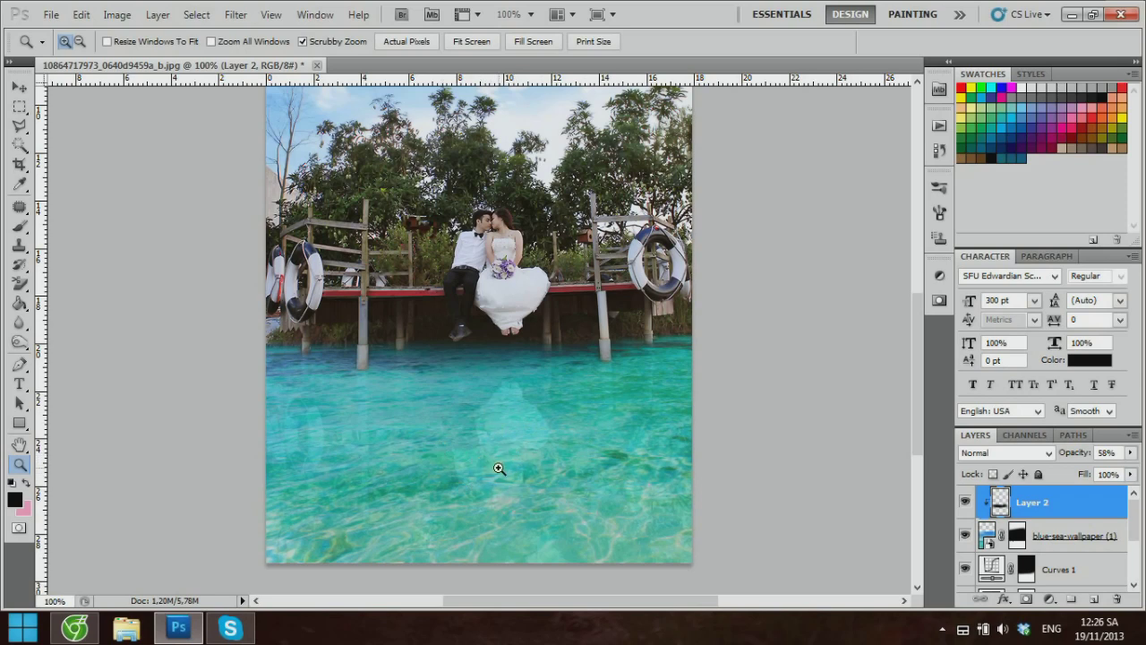
scroll(1007, 535, "down", 3)
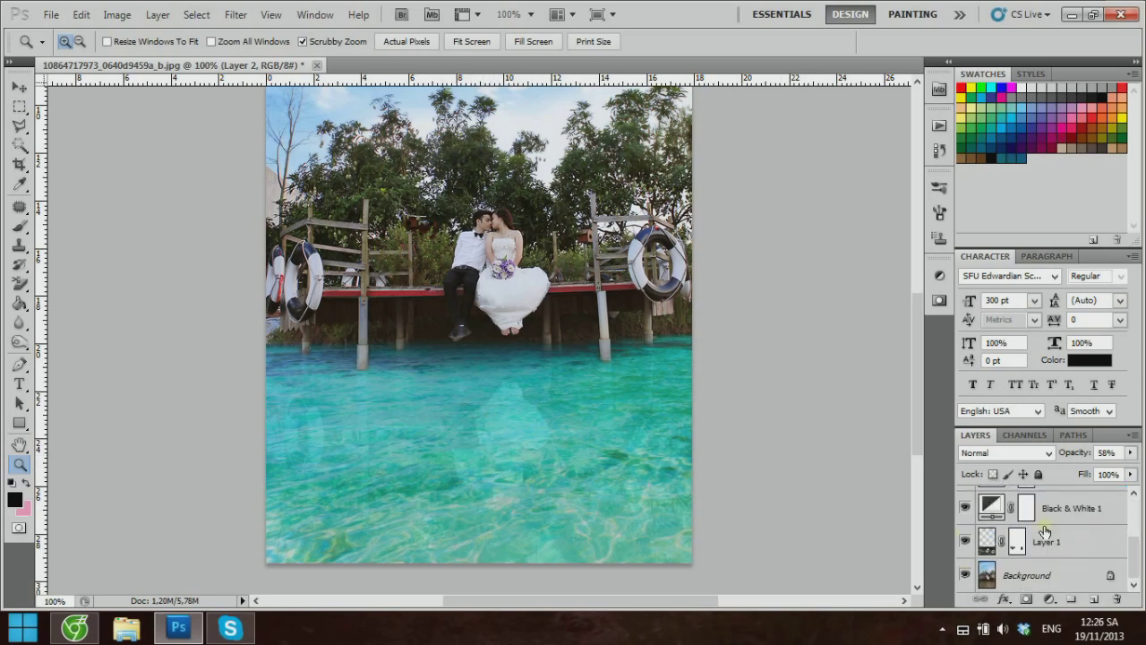
left_click(1079, 548)
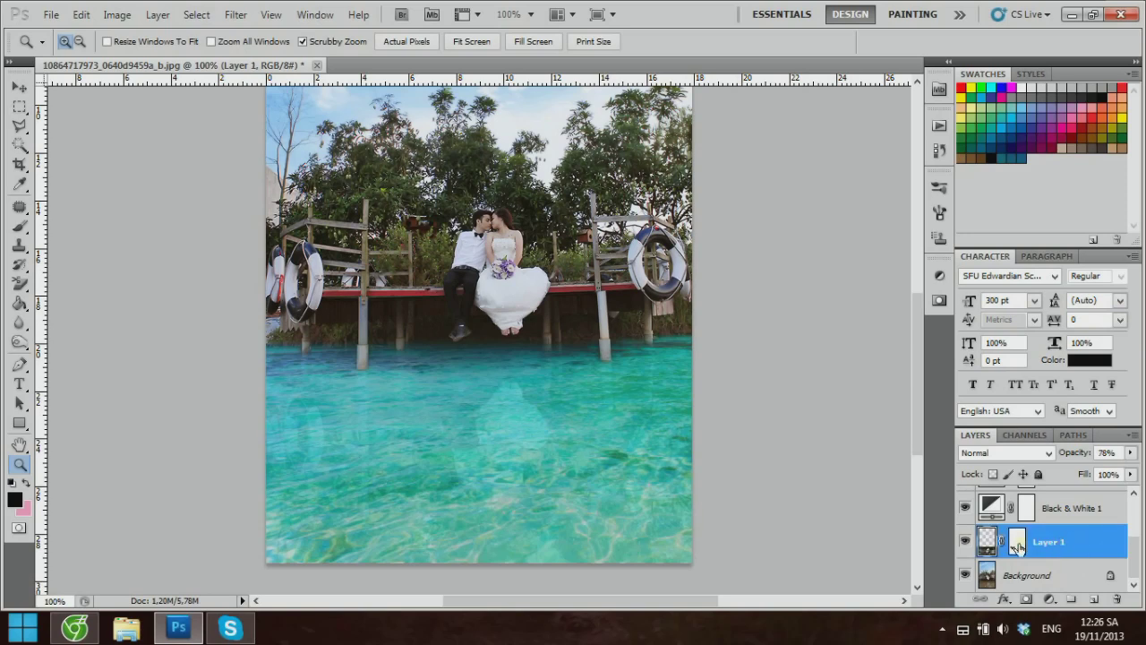
left_click(964, 543)
left_click(964, 542)
left_click(964, 543)
left_click(964, 543)
Apply the Ocean Ripple distortion filter to the flipped reflection layer with Ripple Size 15 and Ripple Magnitude 3
left_click(236, 15)
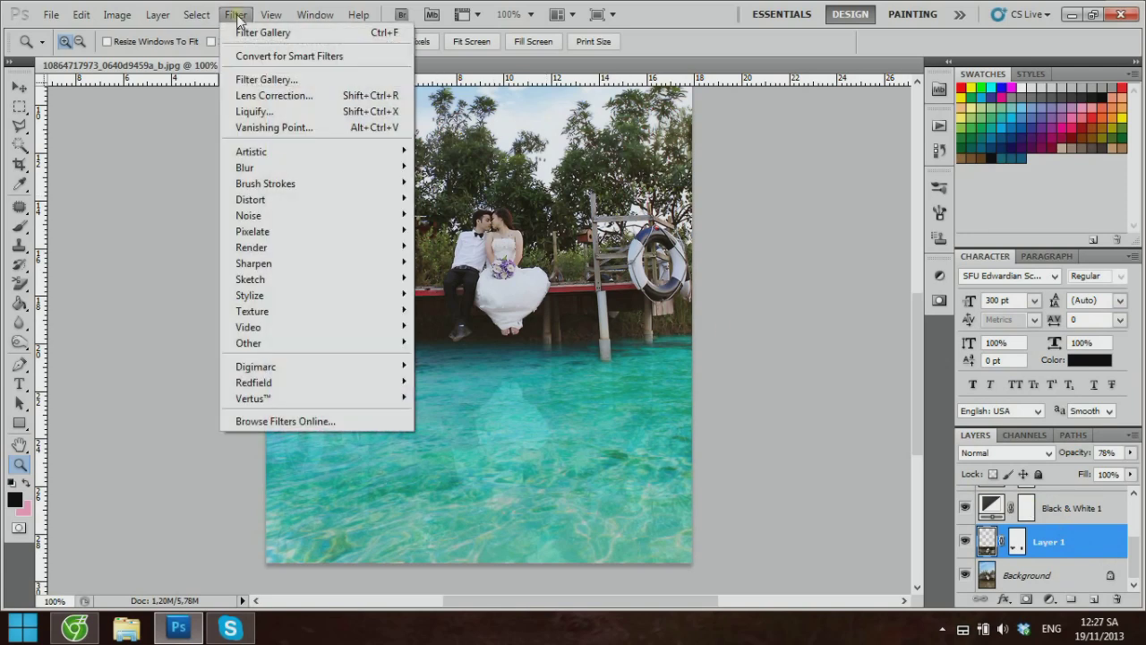
left_click(281, 81)
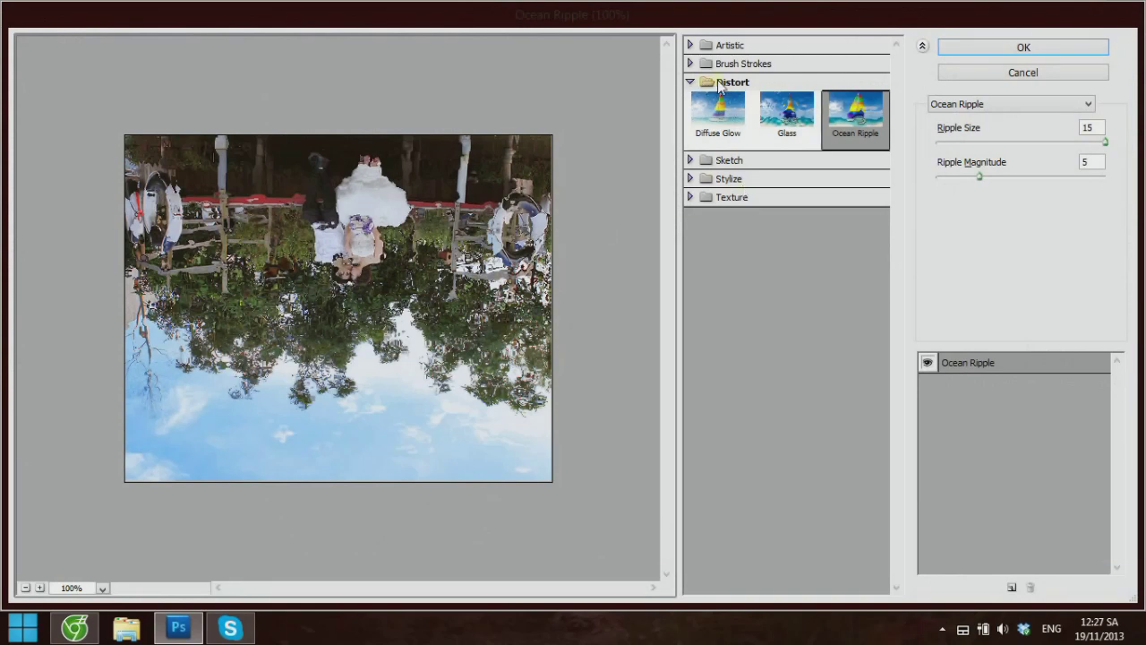
left_click(841, 130)
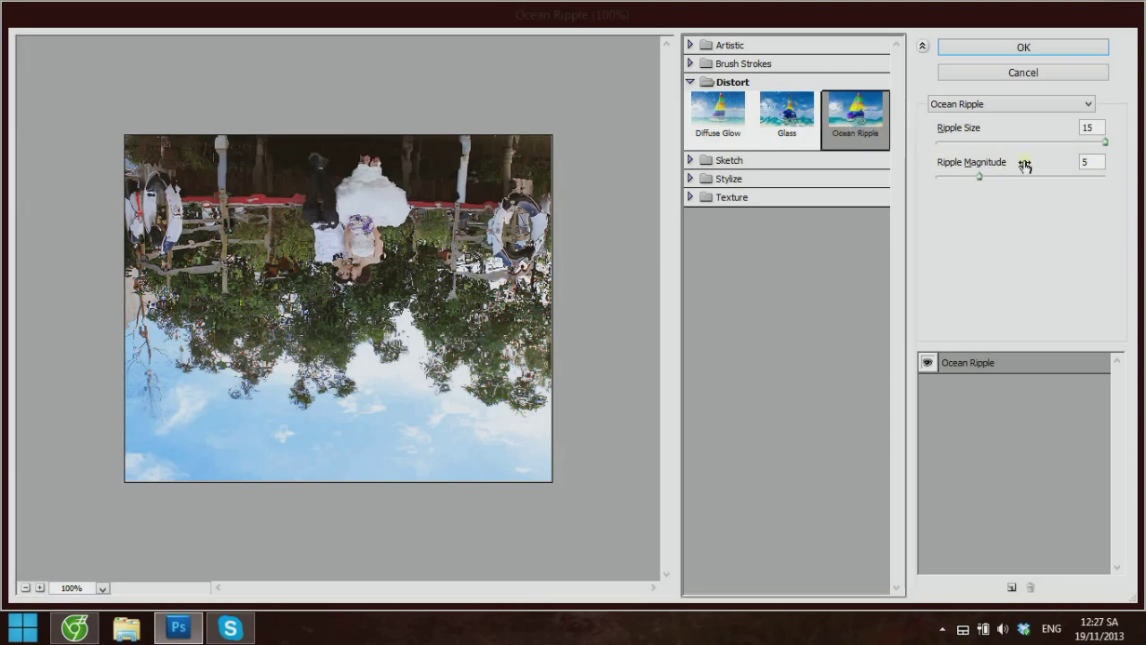
mouse_move(1110, 146)
left_mouse_down()
mouse_move(998, 142)
mouse_move(1110, 144)
left_mouse_up()
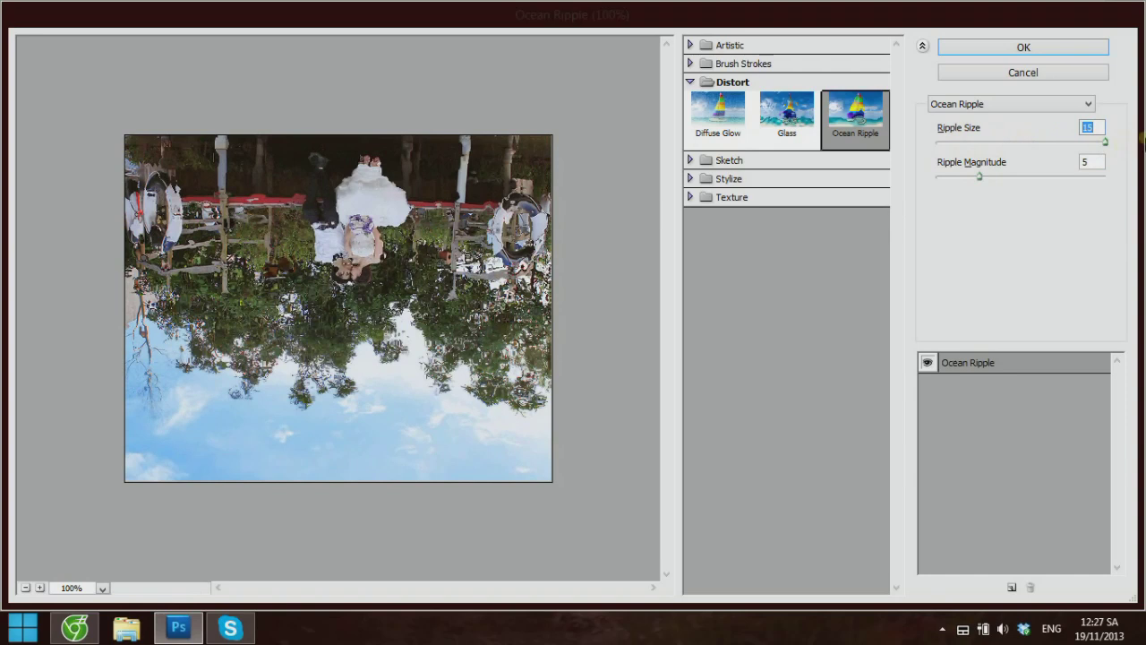
mouse_move(977, 176)
left_mouse_down()
mouse_move(1015, 176)
mouse_move(937, 176)
mouse_move(970, 179)
mouse_move(961, 182)
left_mouse_up()
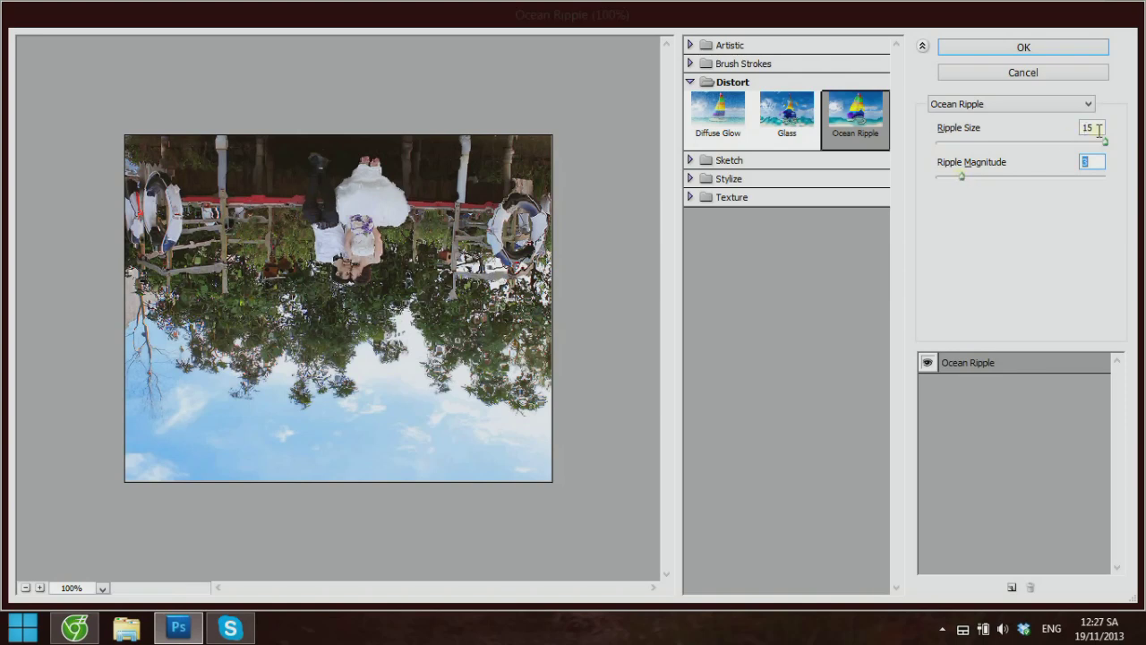
left_click(1036, 50)
Examine the rippled reflection and the water around the pier posts up close and in the full picture
left_click(517, 491)
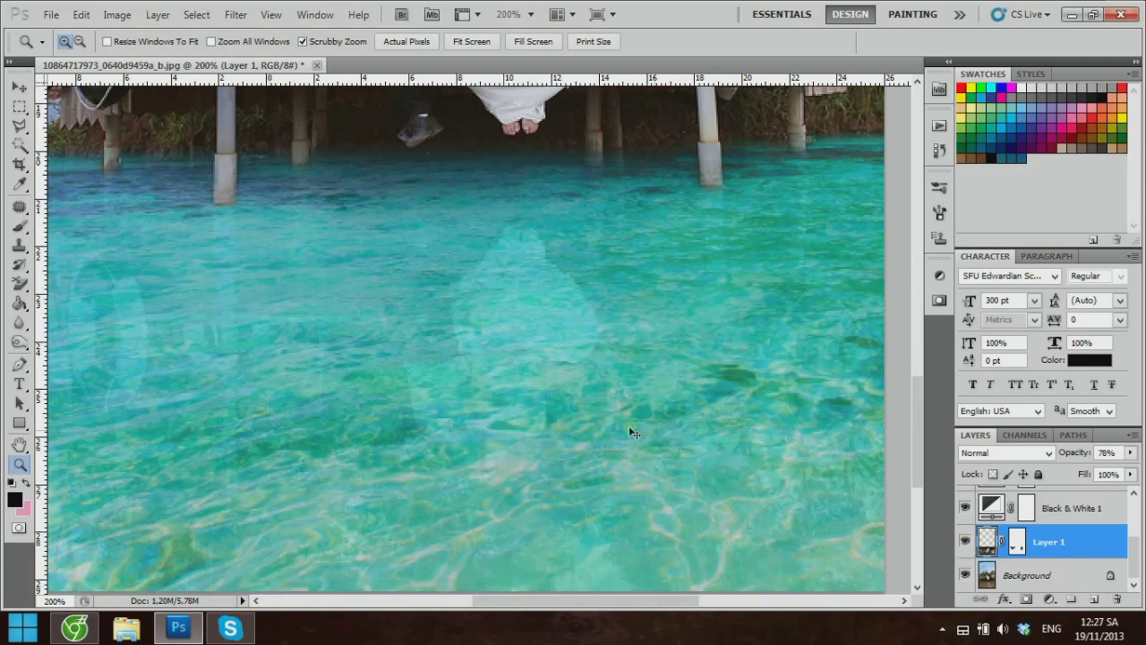
right_click(363, 235)
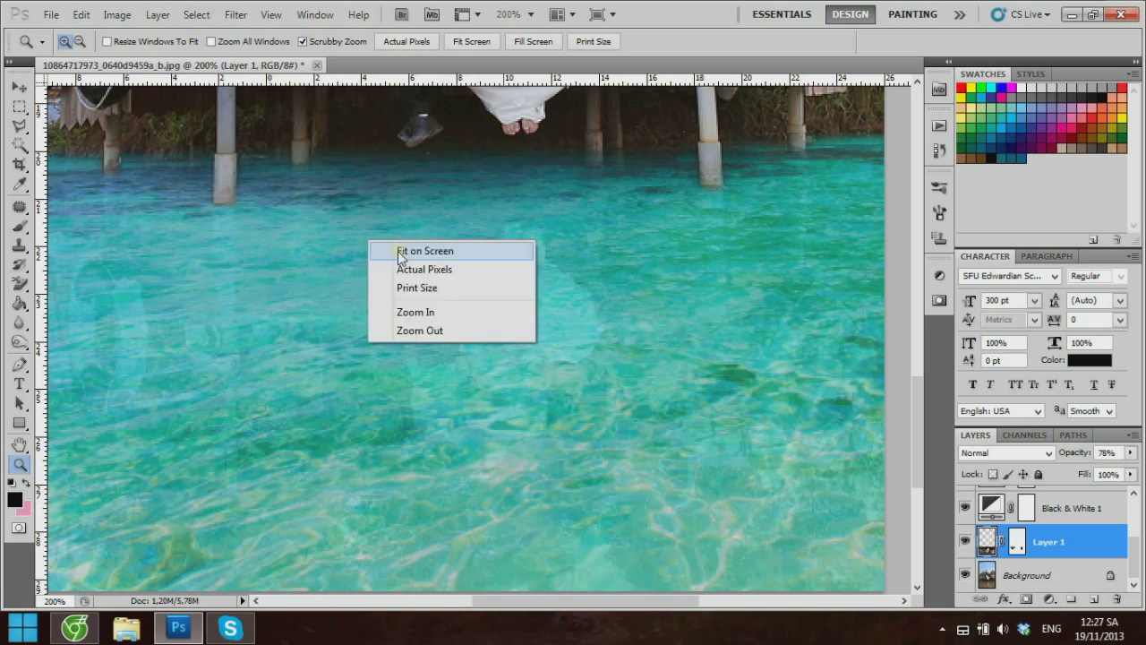
left_click(400, 250)
right_click(520, 377)
left_click(562, 466)
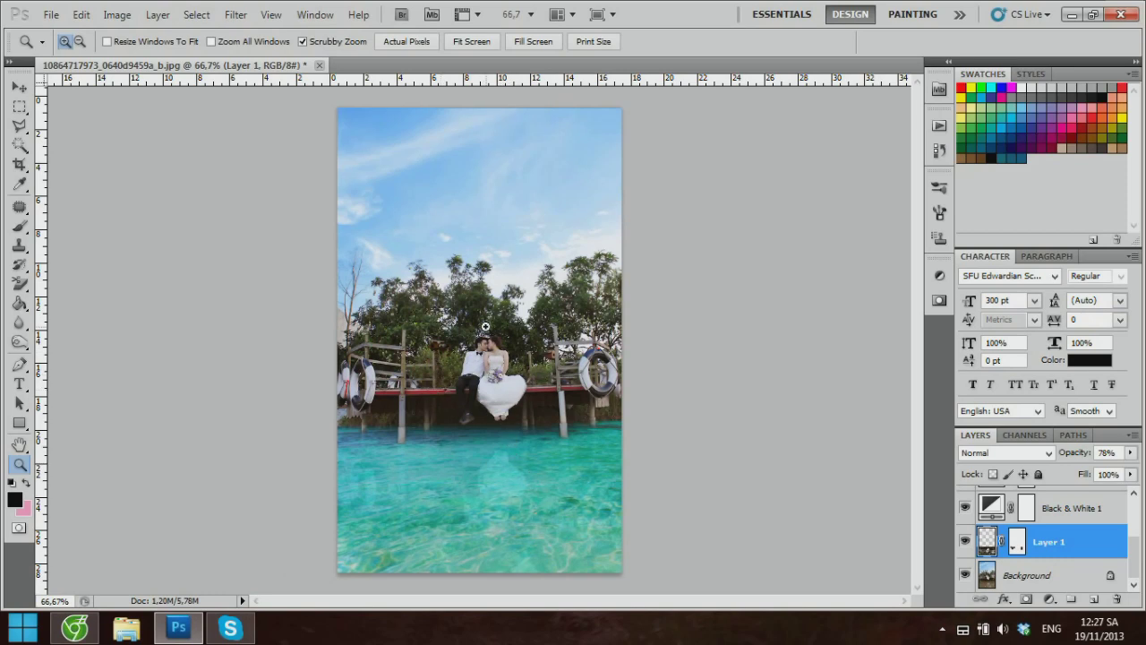
left_click(479, 460)
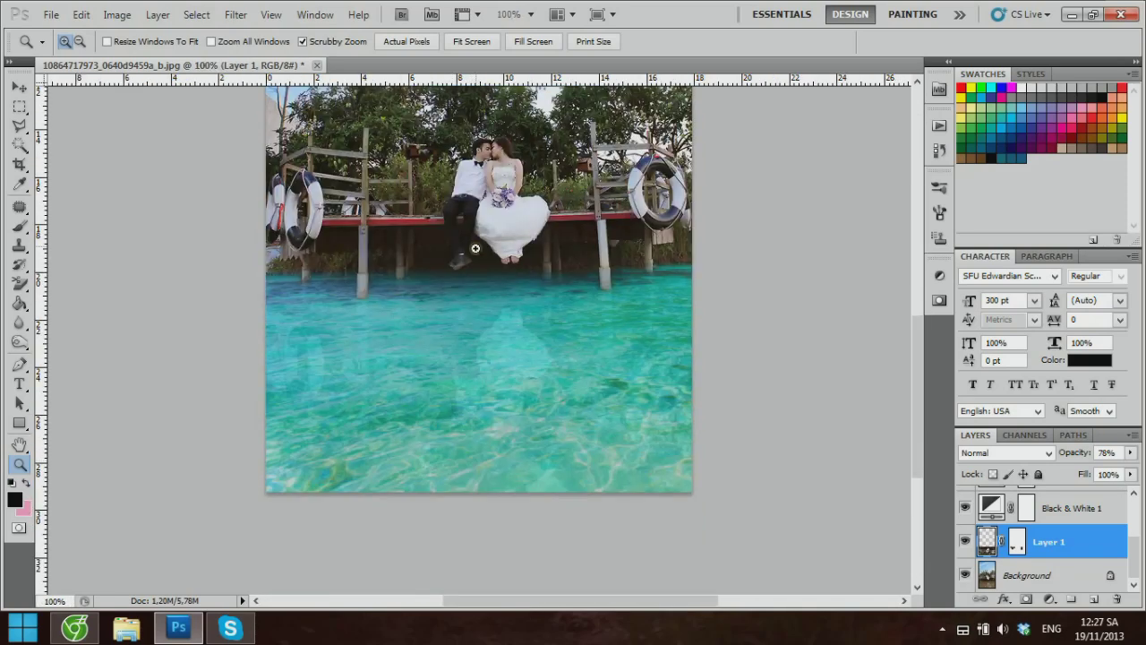
right_click(475, 248)
left_click(527, 256)
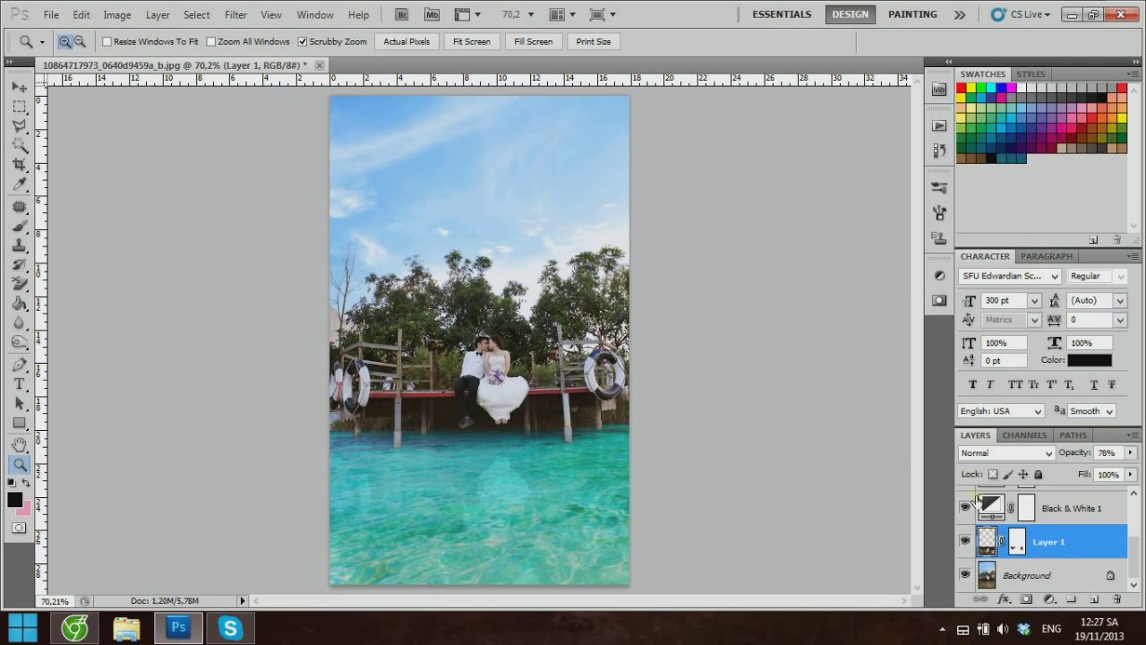
Review the layer stack from the reflection layer through Black & White 1 and Curves 1 to the sea and shadow layers, and check the whole picture
scroll(1042, 526, "up", 2)
key("alt+bracketright")
key("alt+bracketright")
key("alt+bracketleft")
key("alt+bracketright")
key("alt+bracketleft")
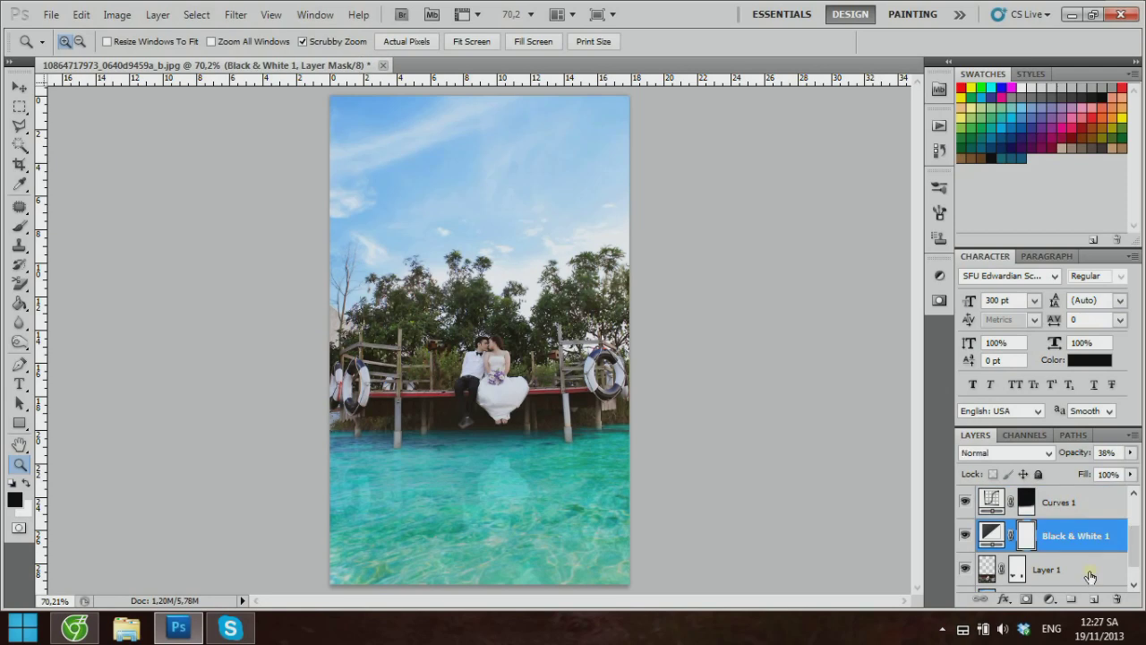
left_click(1089, 576)
left_click(1094, 510)
scroll(1094, 513, "up", 2)
left_click(1079, 545)
left_click(1083, 518)
scroll(1077, 548, "up", 1)
left_click(1079, 506)
left_click(1075, 535)
left_click(1105, 564)
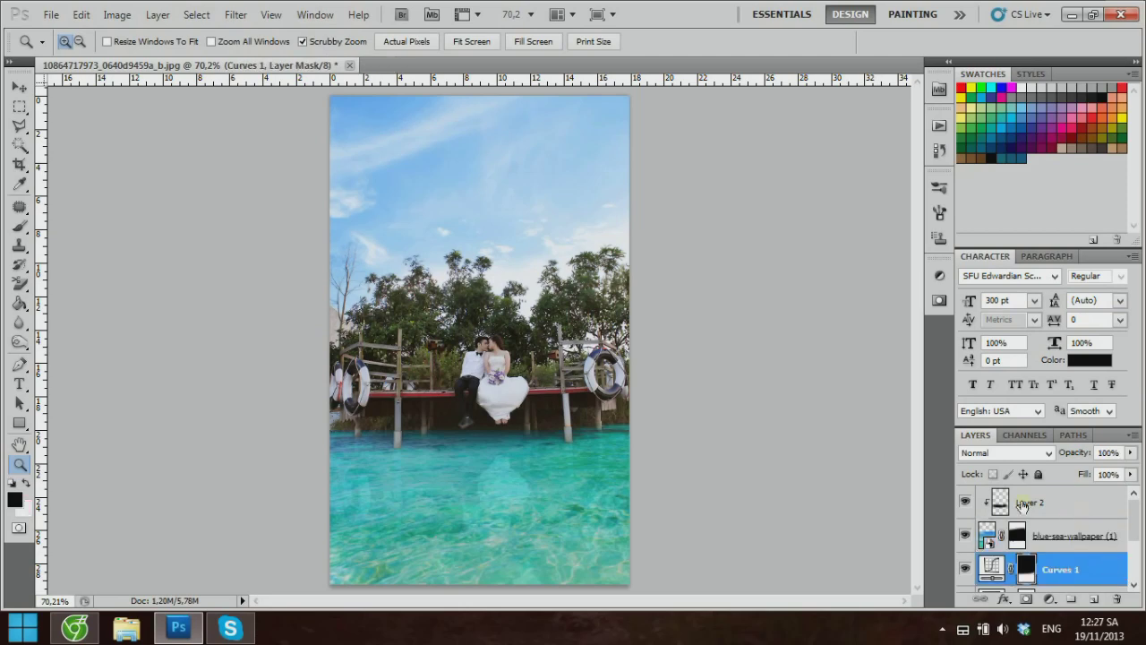
right_click(479, 387)
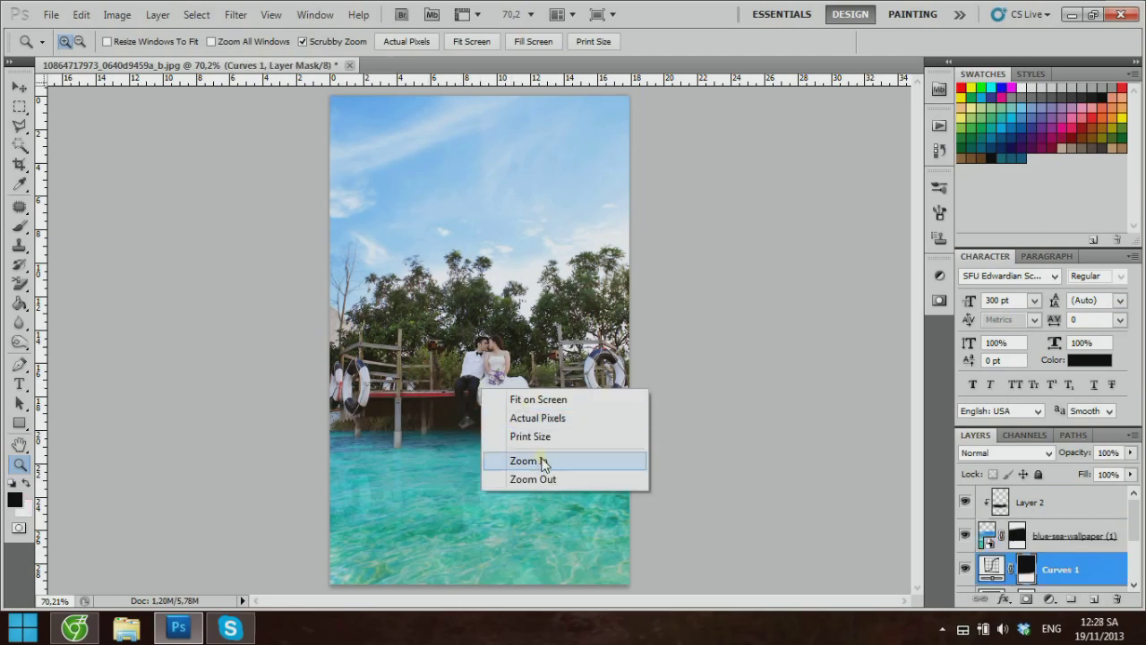
left_click(547, 478)
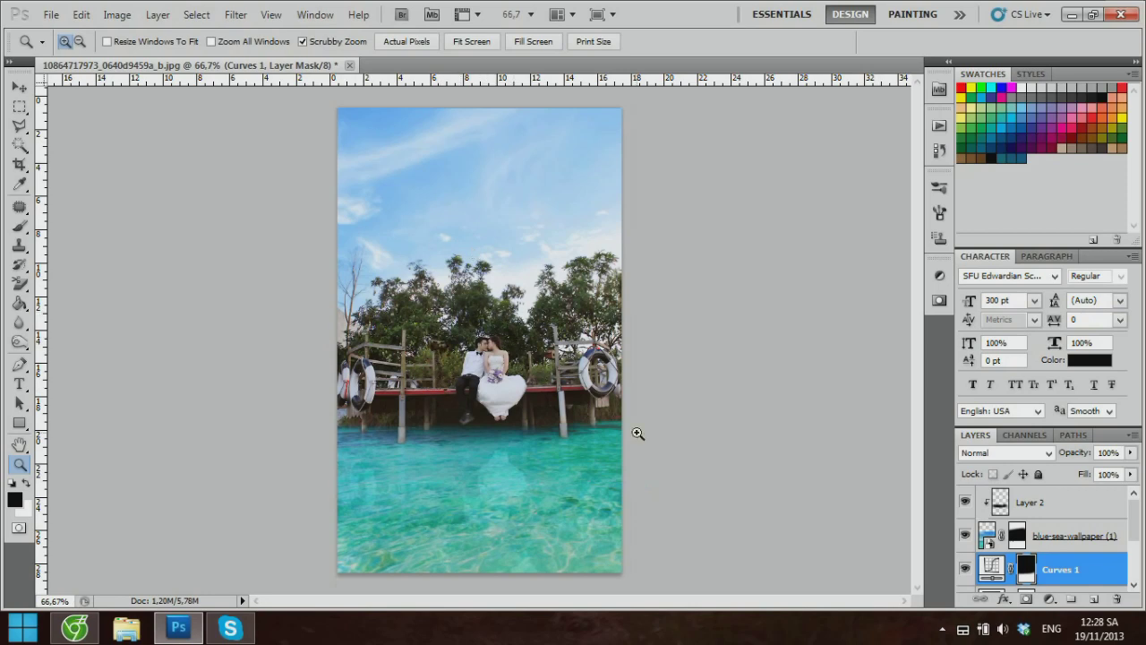
left_click(942, 628)
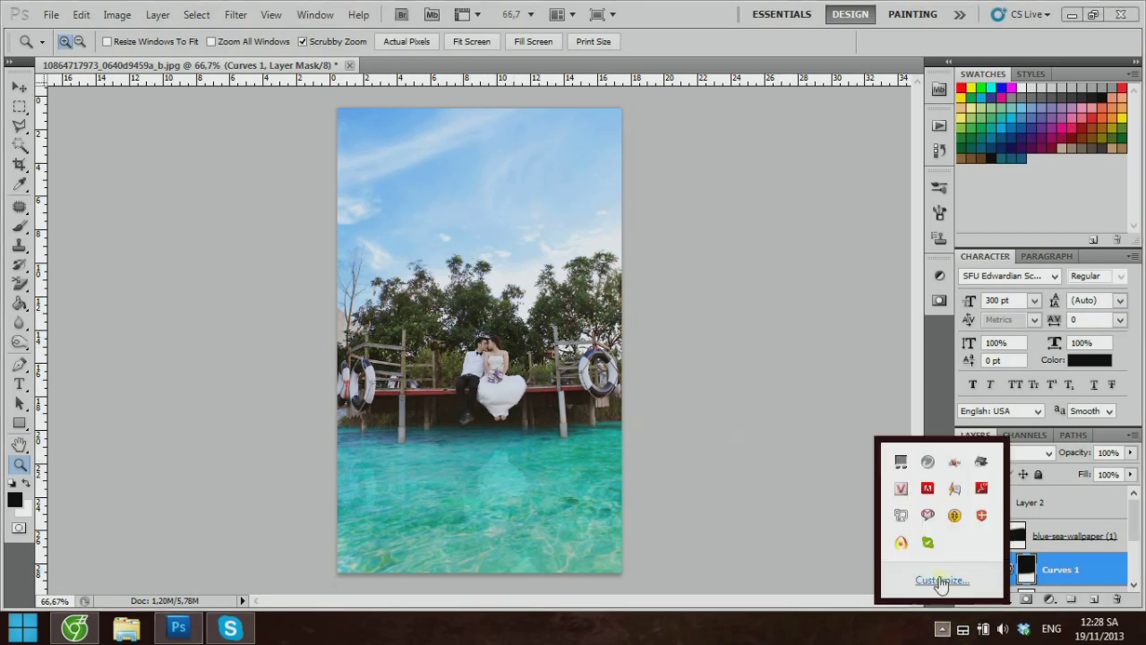
left_click(900, 542)
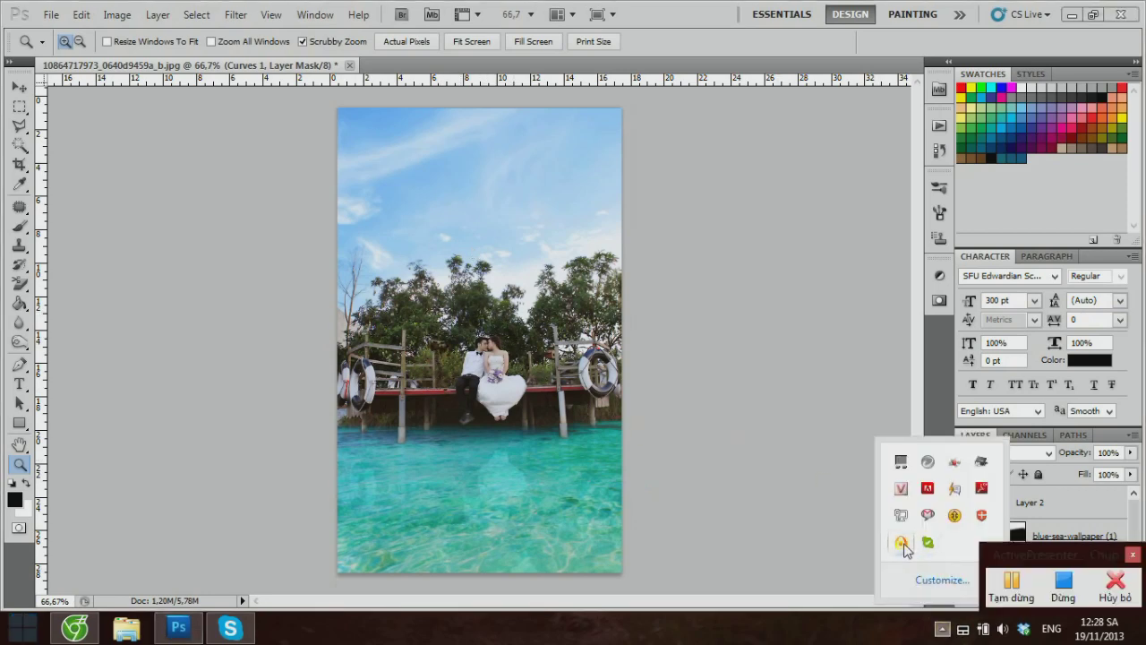
left_click(1060, 590)
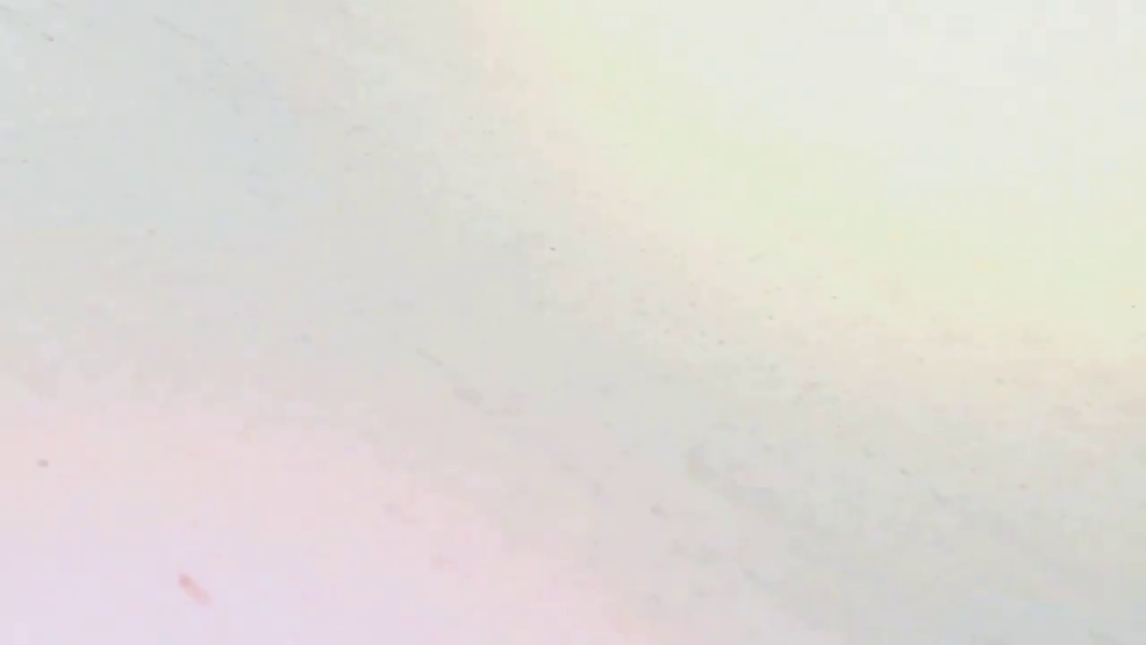